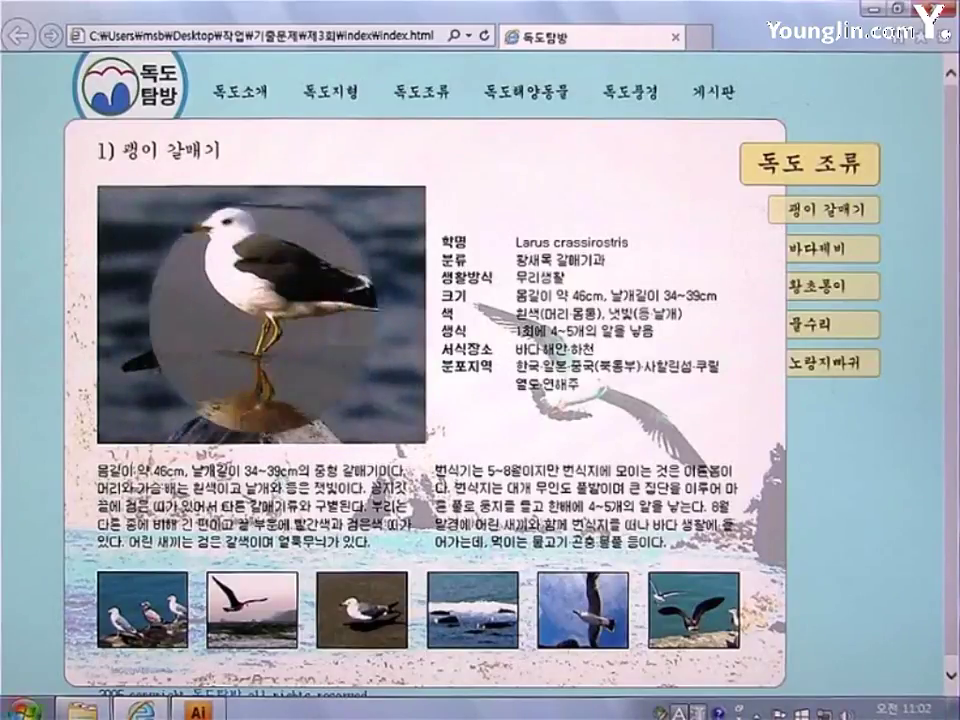
Switch to Illustrator and create a new document named logo, 210 mm wide and 297 mm high.
key(alt+Tab)
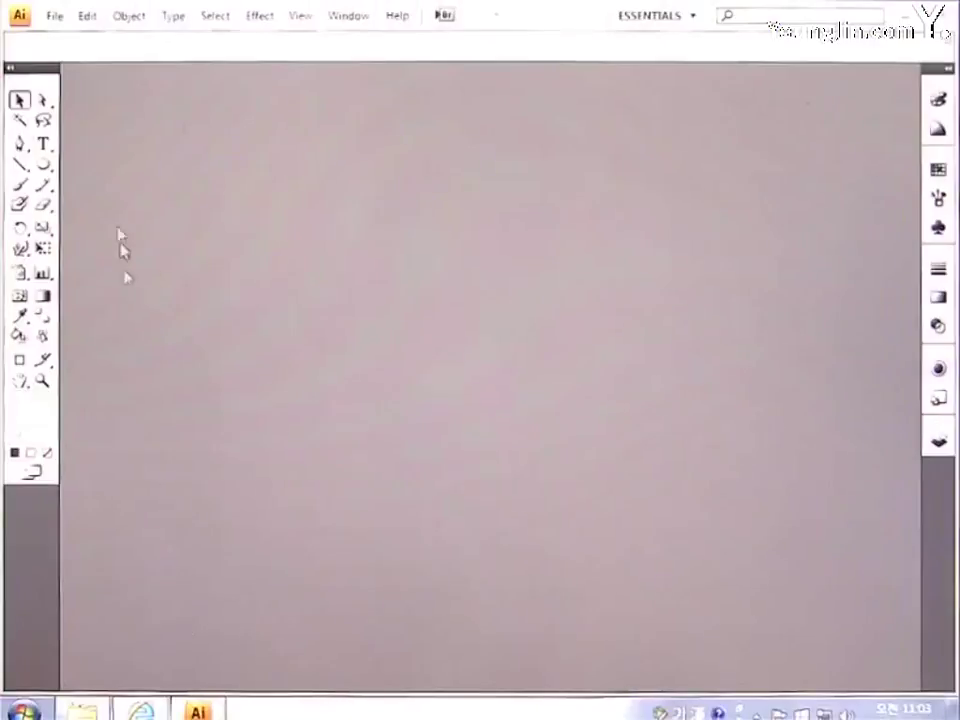
click(53, 16)
click(85, 41)
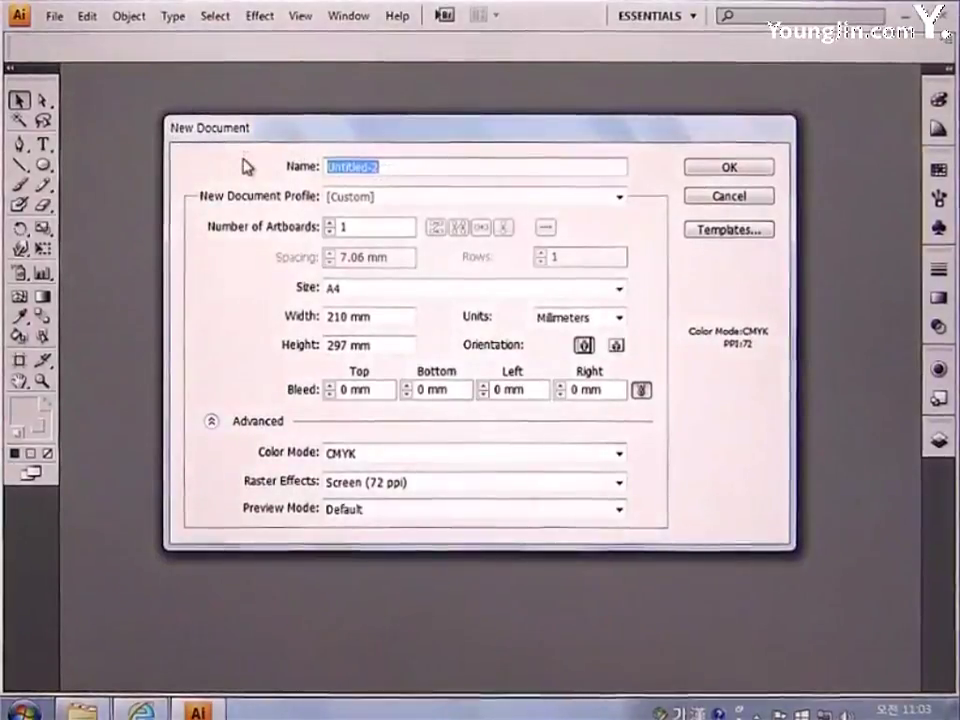
text(logo)
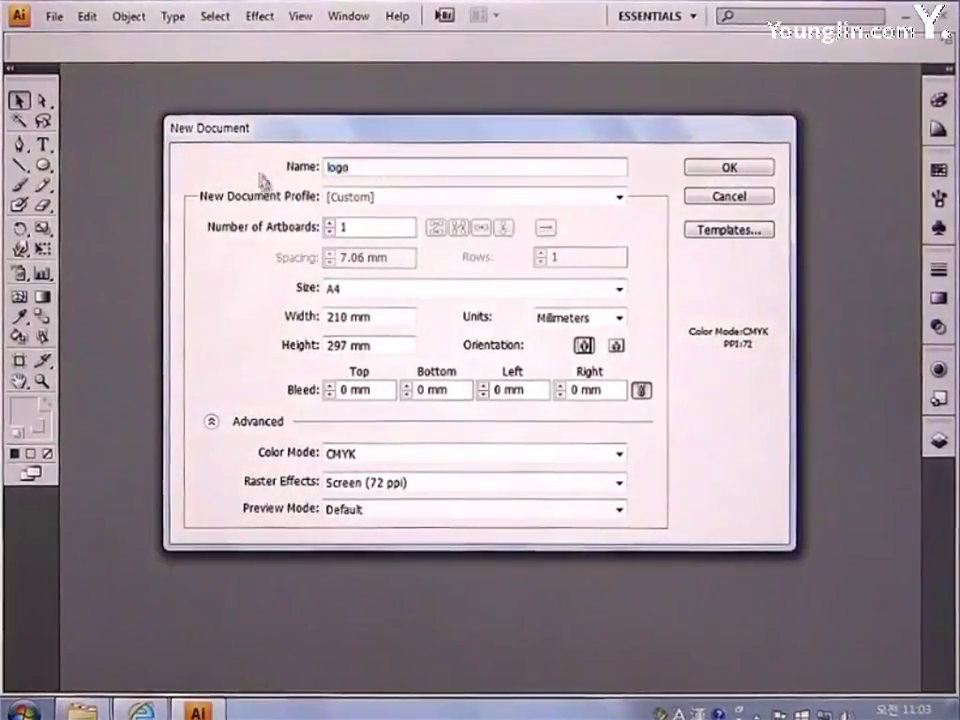
click(360, 296)
click(348, 391)
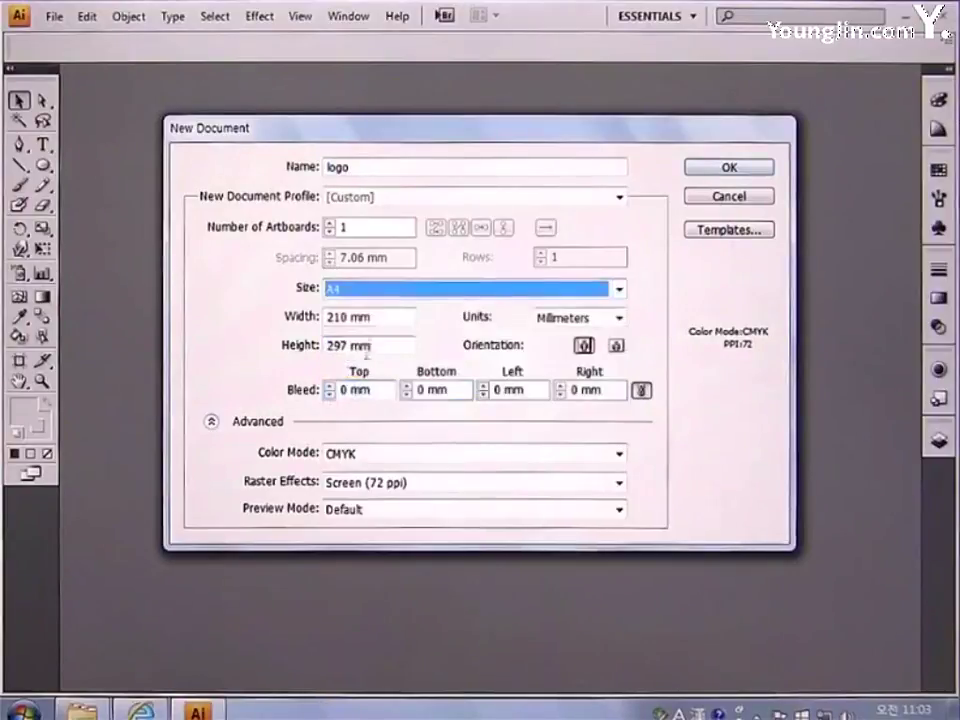
key(Tab)
text(210)
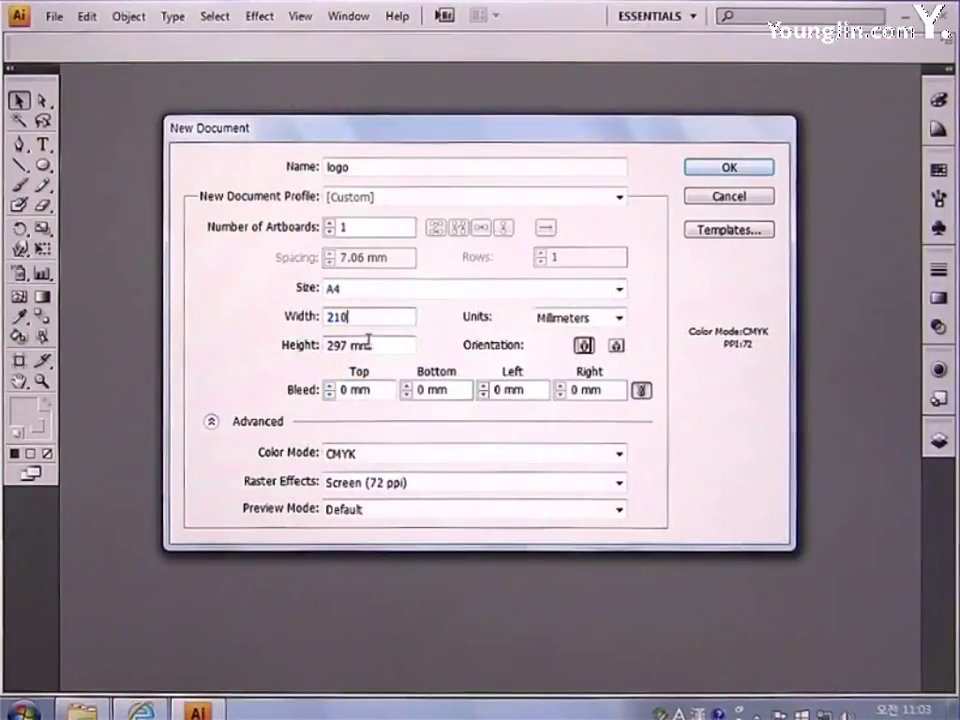
key(Tab)
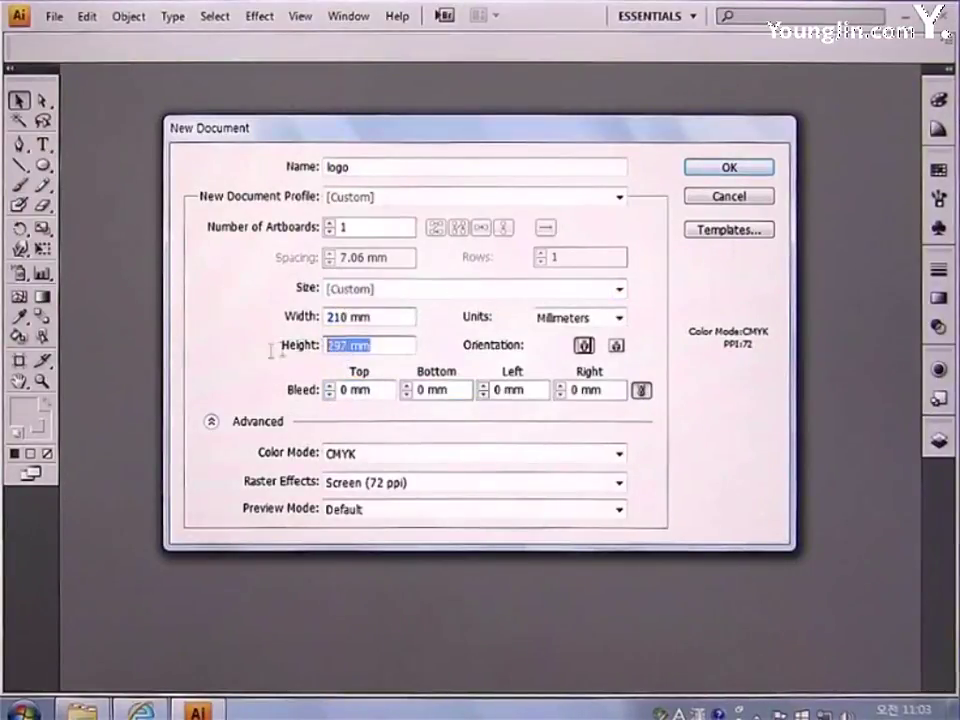
text(297)
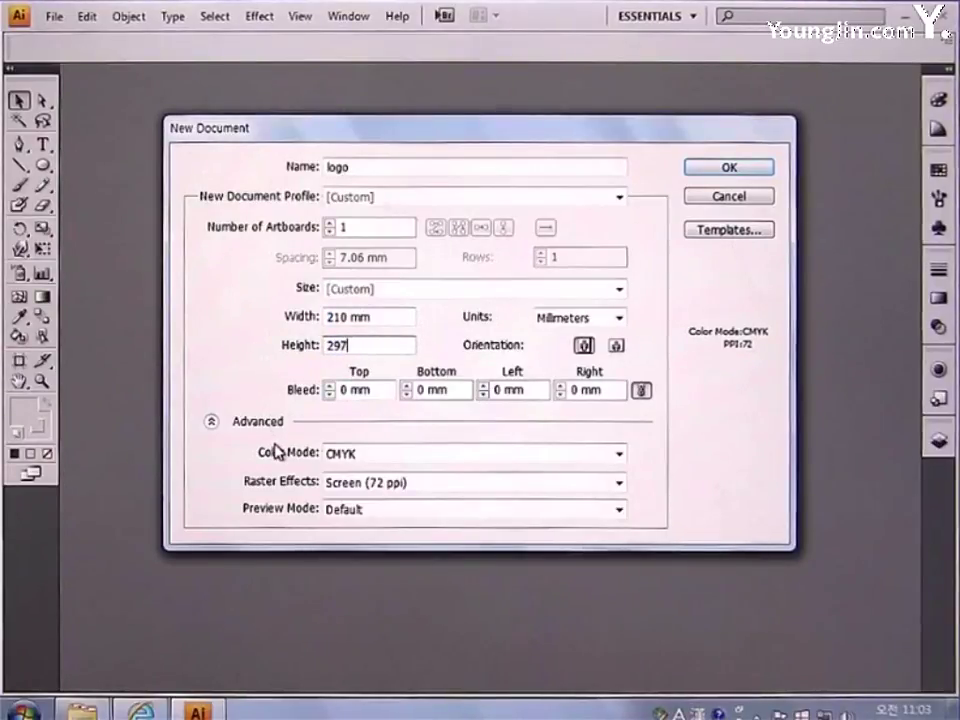
click(716, 170)
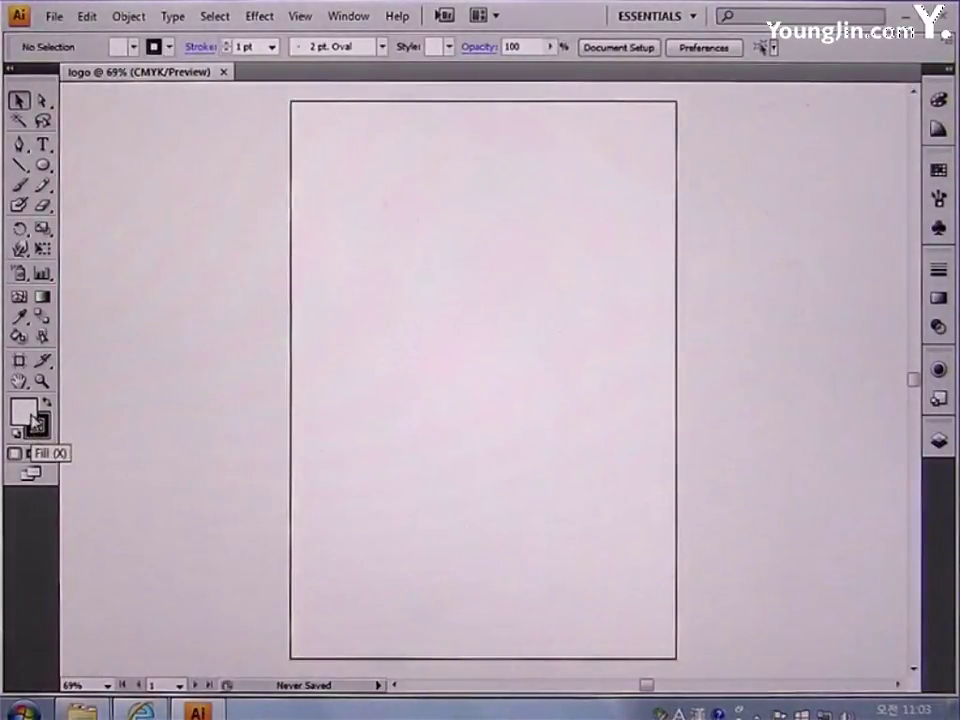
Set the fill colour to hex E6F6F9.
double_click(30, 418)
double_click(609, 466)
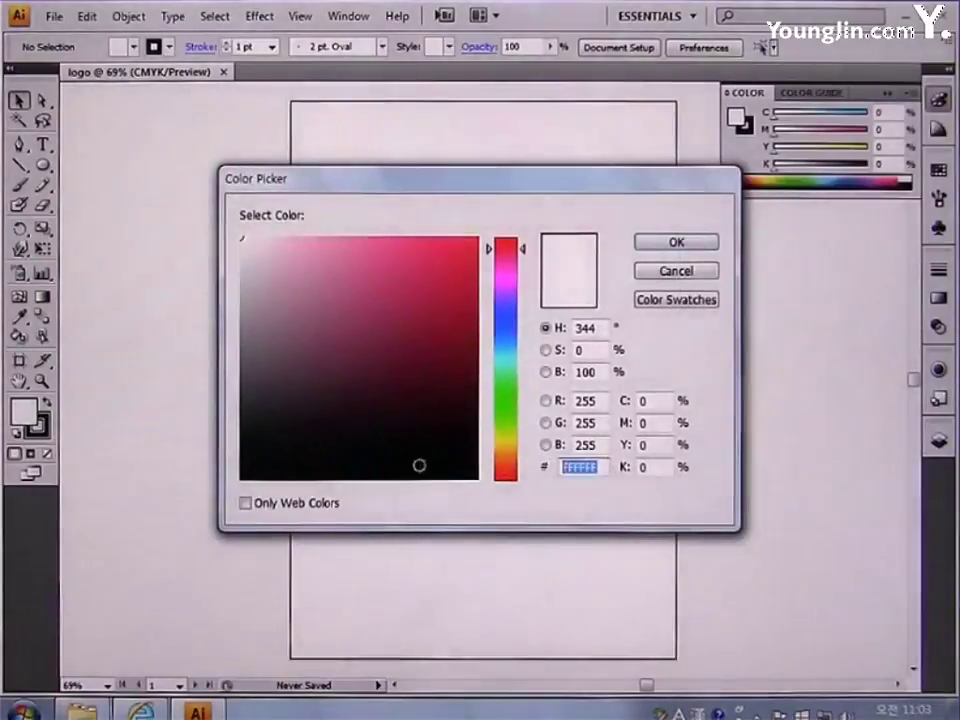
text(E6F6F9)
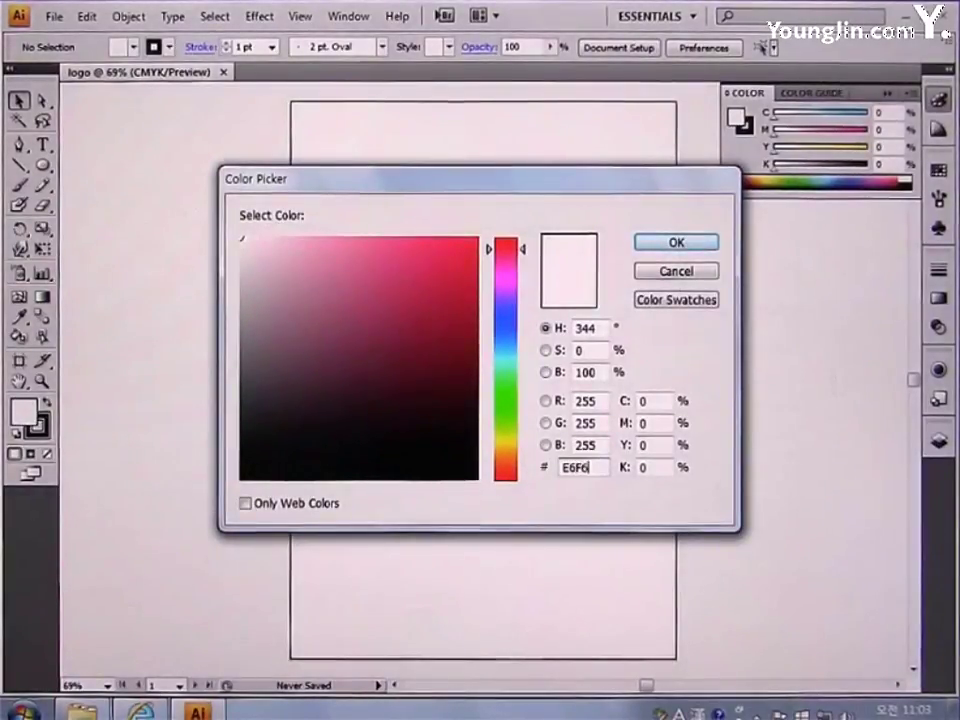
click(667, 244)
Set the stroke colour to hex 15A3C7 and the stroke weight to 5 pt.
double_click(40, 430)
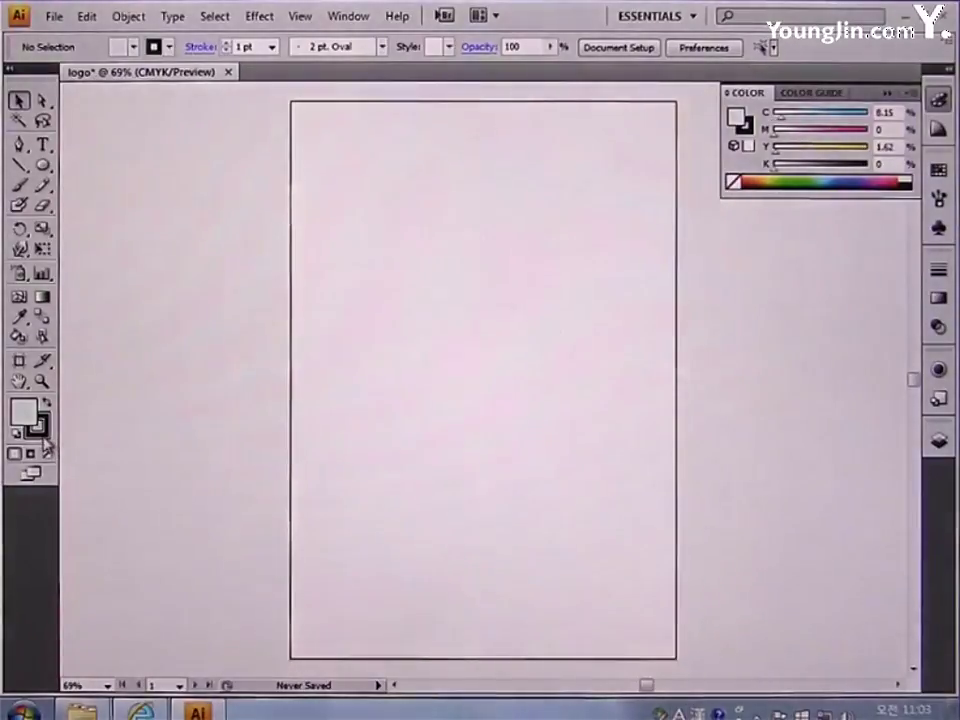
double_click(580, 467)
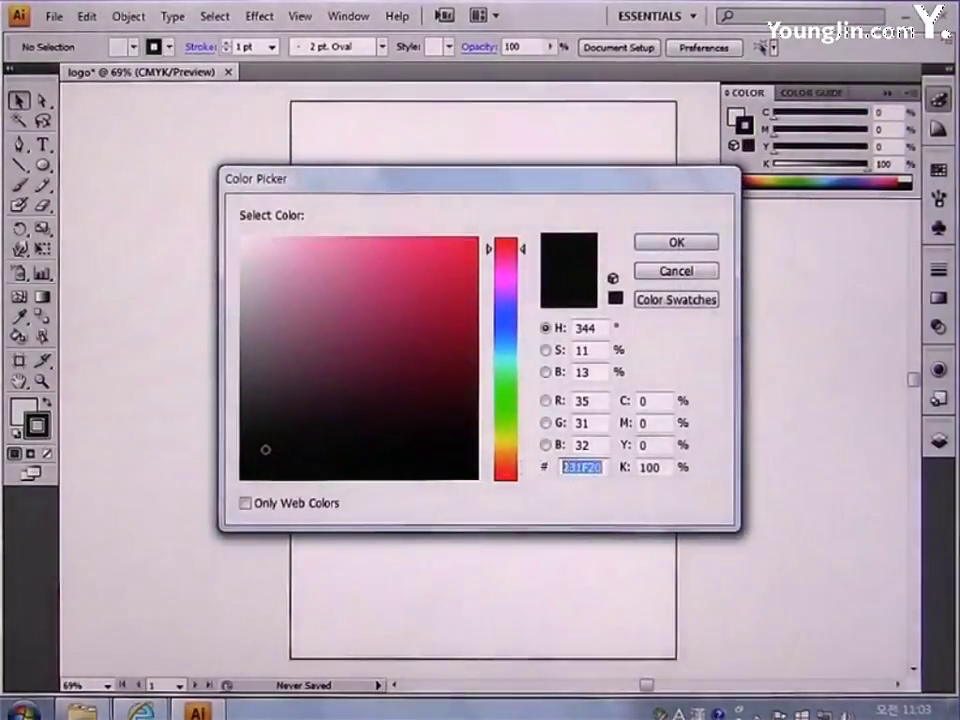
text(15A)
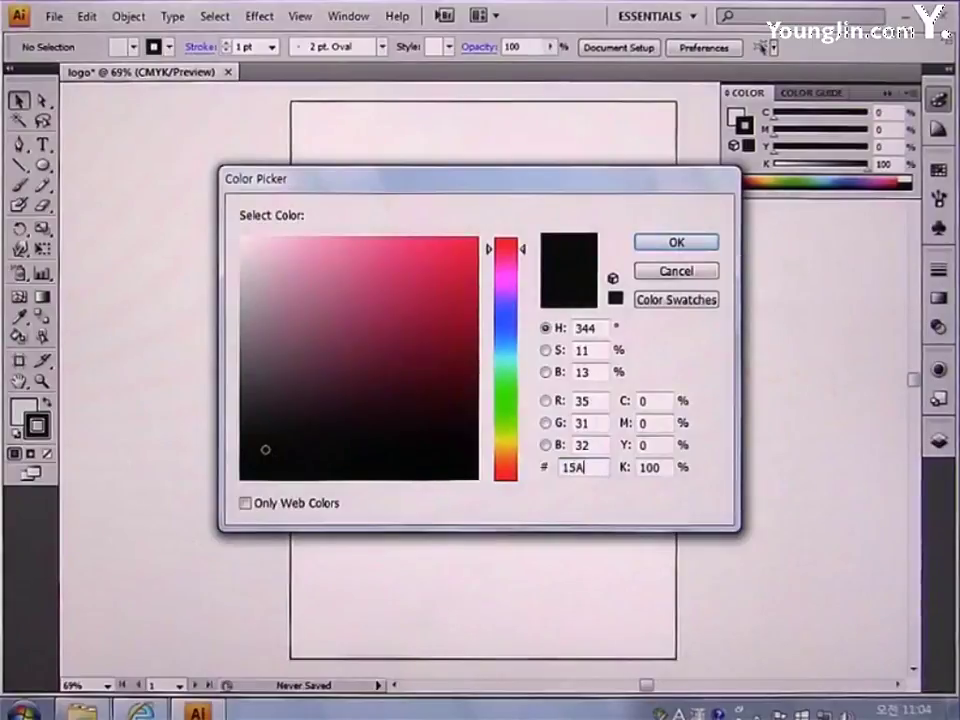
text(3C7)
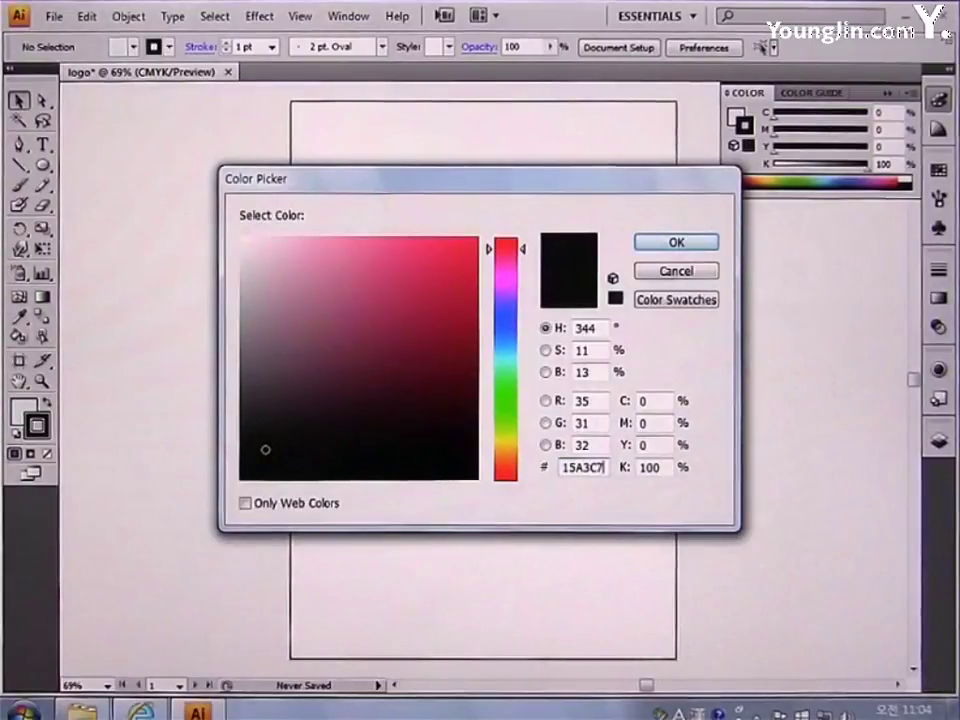
click(681, 242)
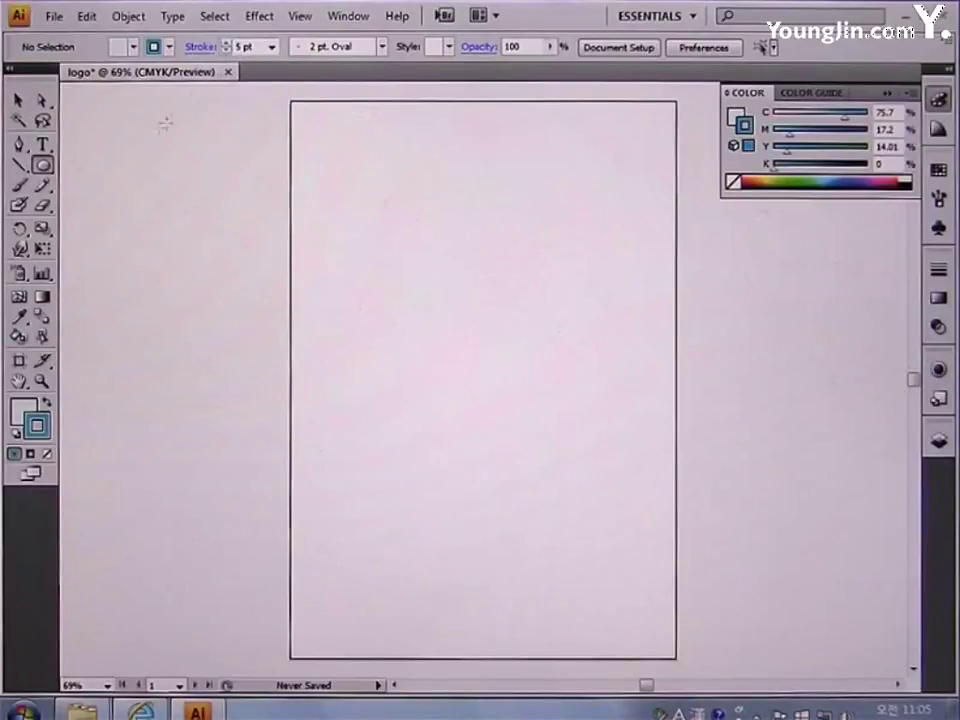
Draw a circle 40 mm wide and 40 mm high near the middle of the artboard with the Ellipse tool.
drag(44, 168, 99, 209)
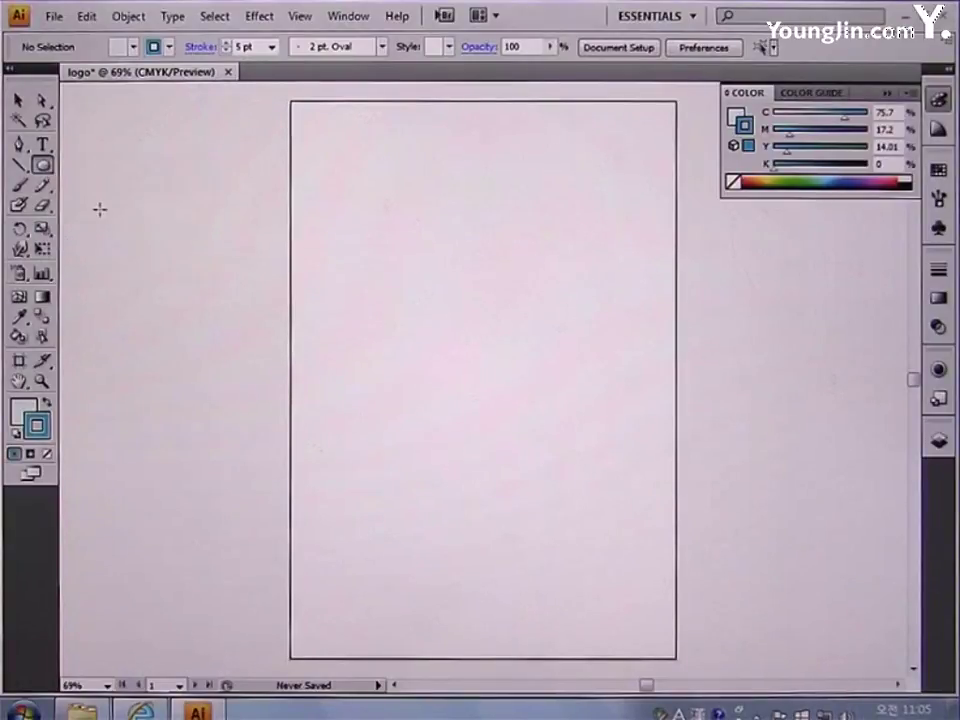
click(406, 315)
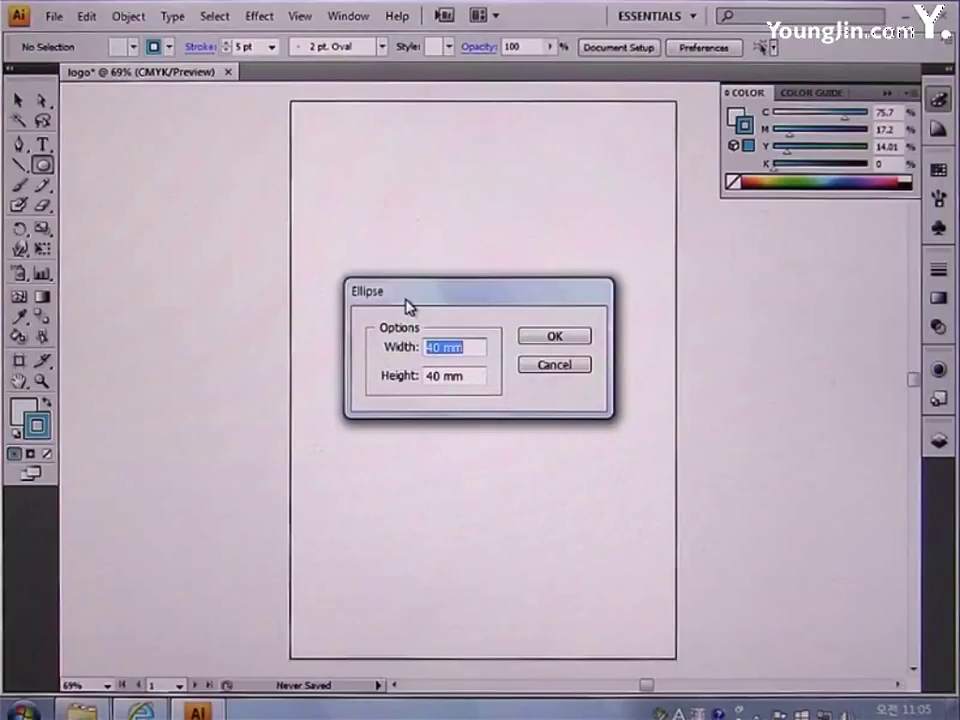
text(40)
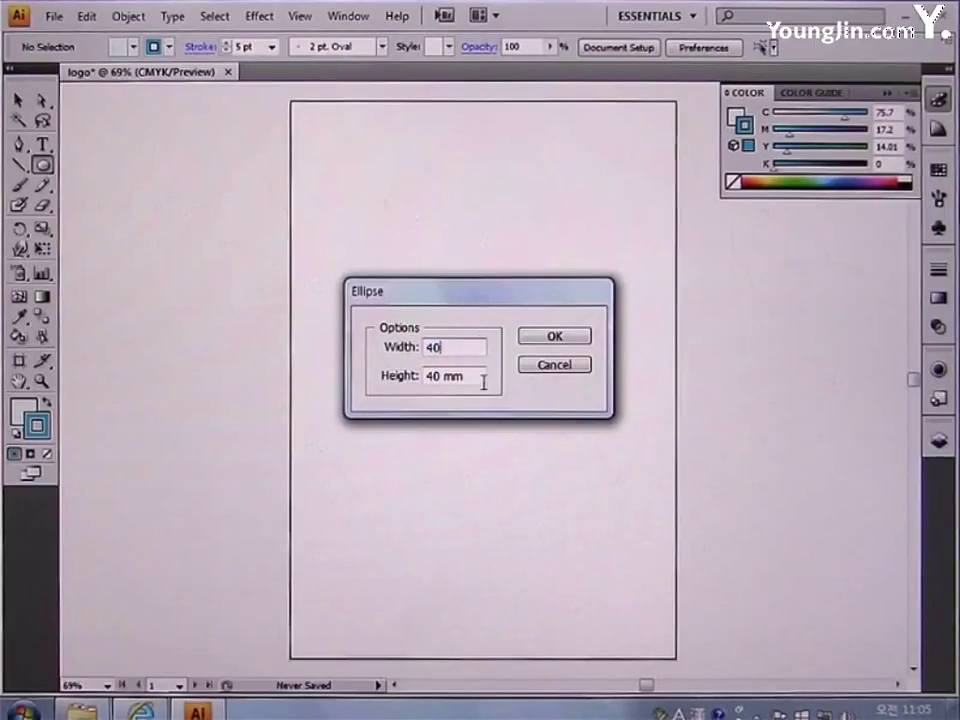
key(Tab)
text(40)
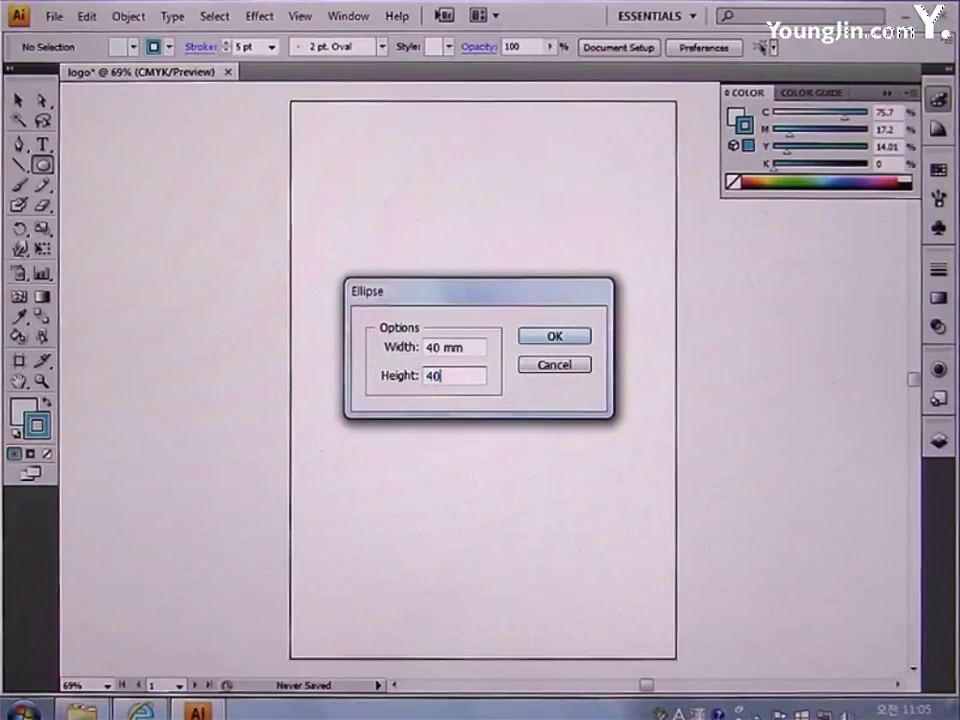
click(552, 338)
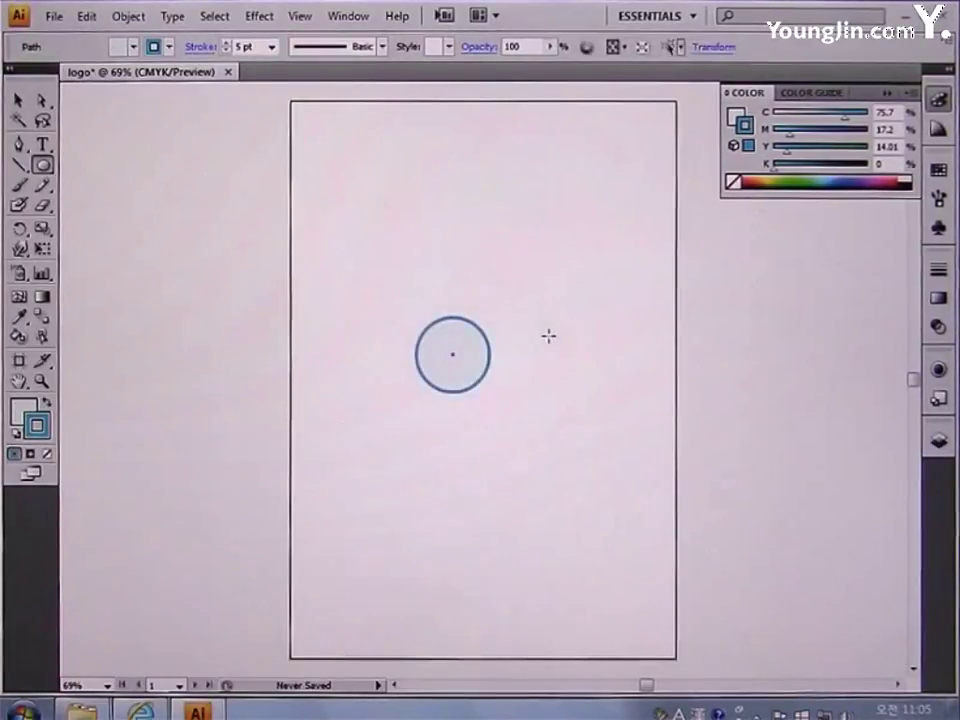
Make a copy of the circle scaled uniformly to 50% about its centre.
key(z)
drag(362, 282, 541, 448)
drag(577, 413, 540, 410)
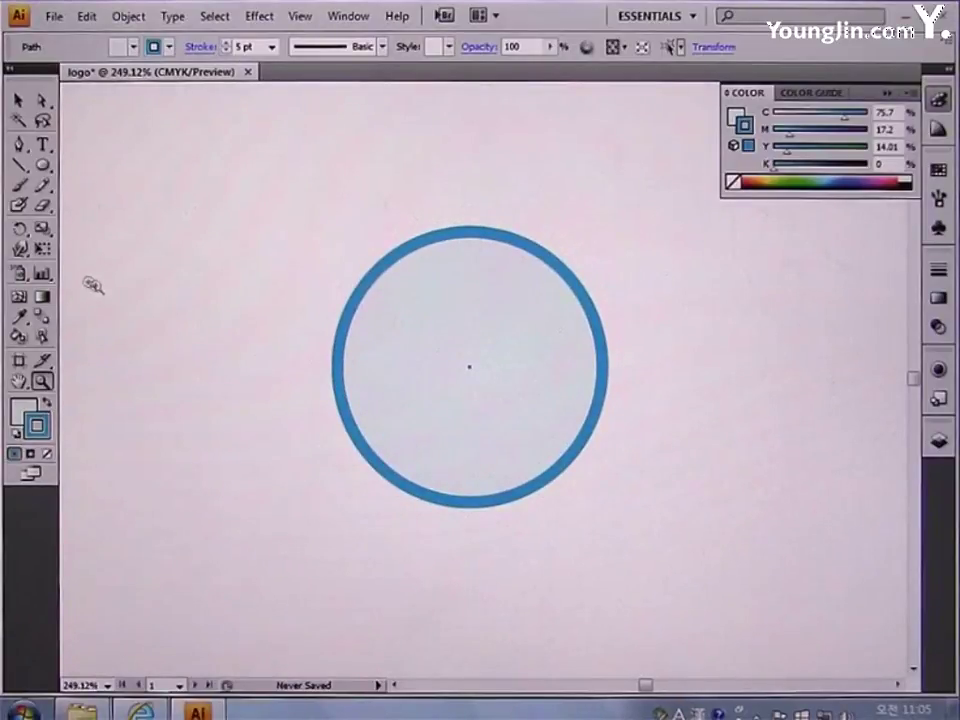
click(43, 229)
double_click(43, 229)
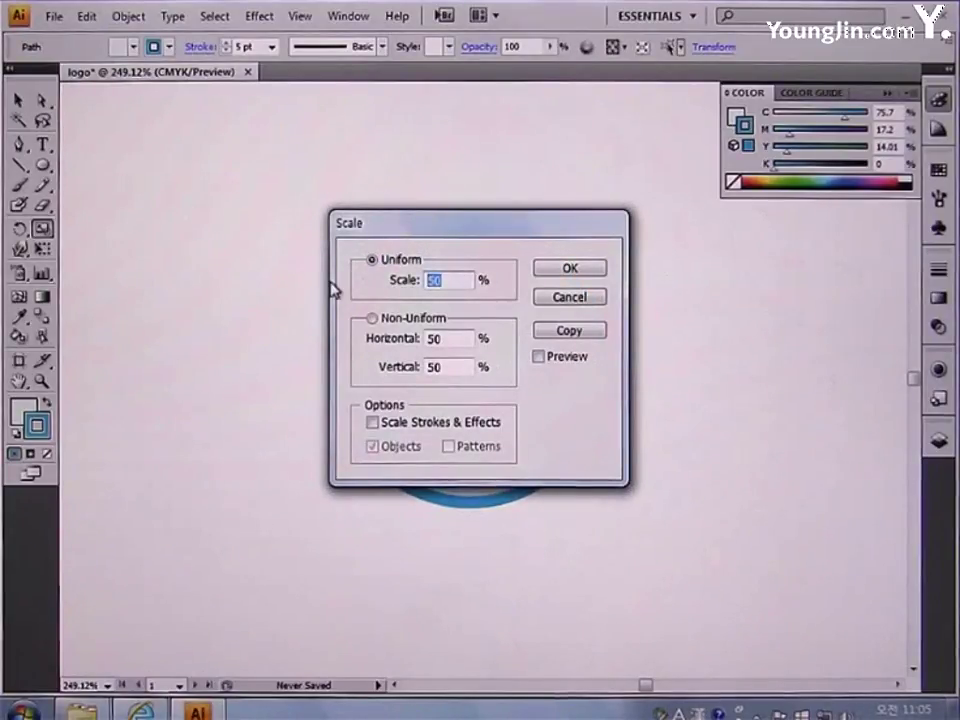
click(555, 331)
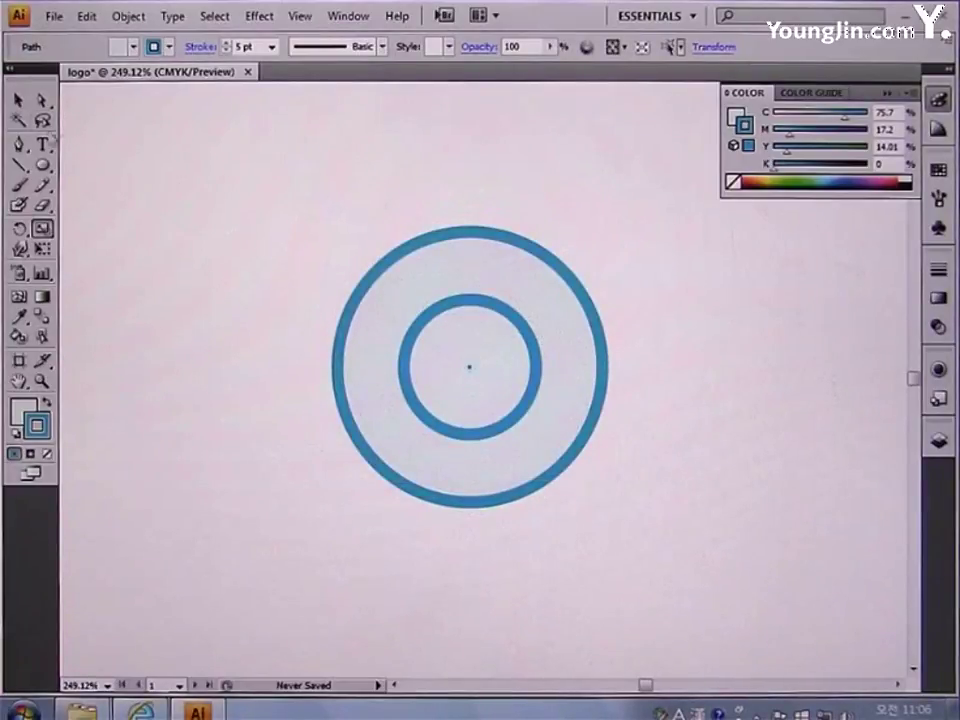
Move the small inner circle horizontally to the left, close to the large circle's outline.
click(19, 101)
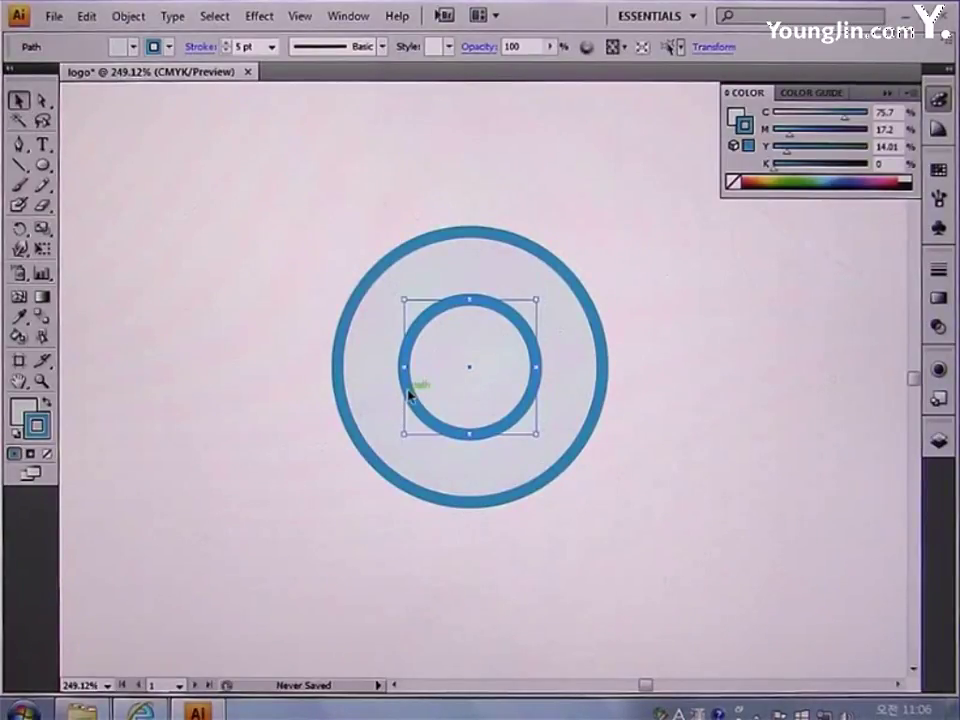
key(shift+Left)
key(shift+Left)
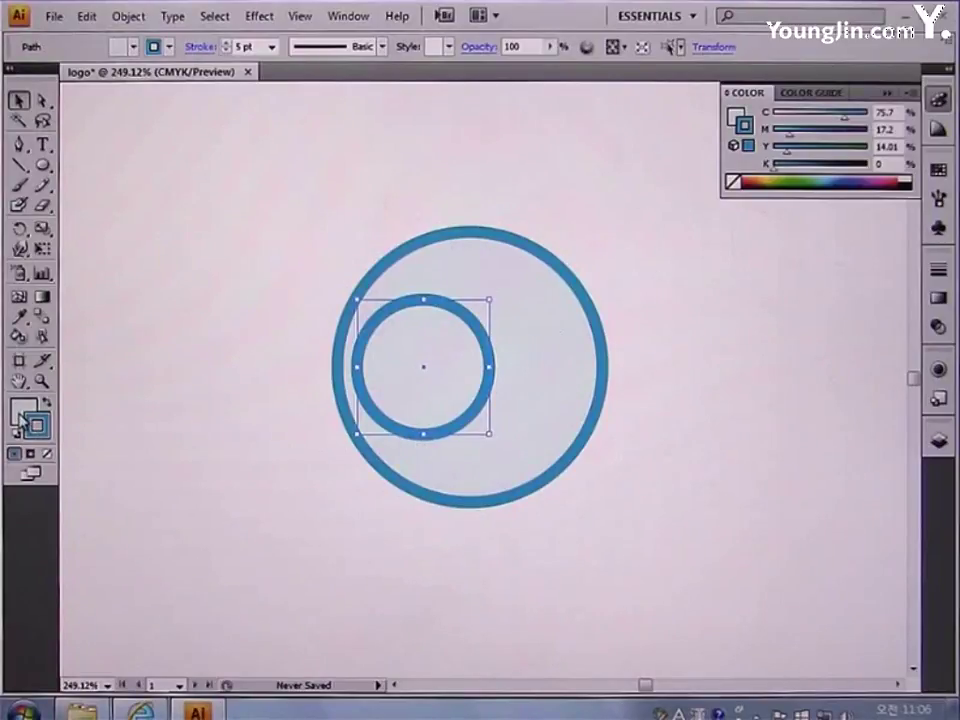
Remove the small circle's fill and set its stroke colour to hex 33A02C.
click(22, 418)
click(47, 454)
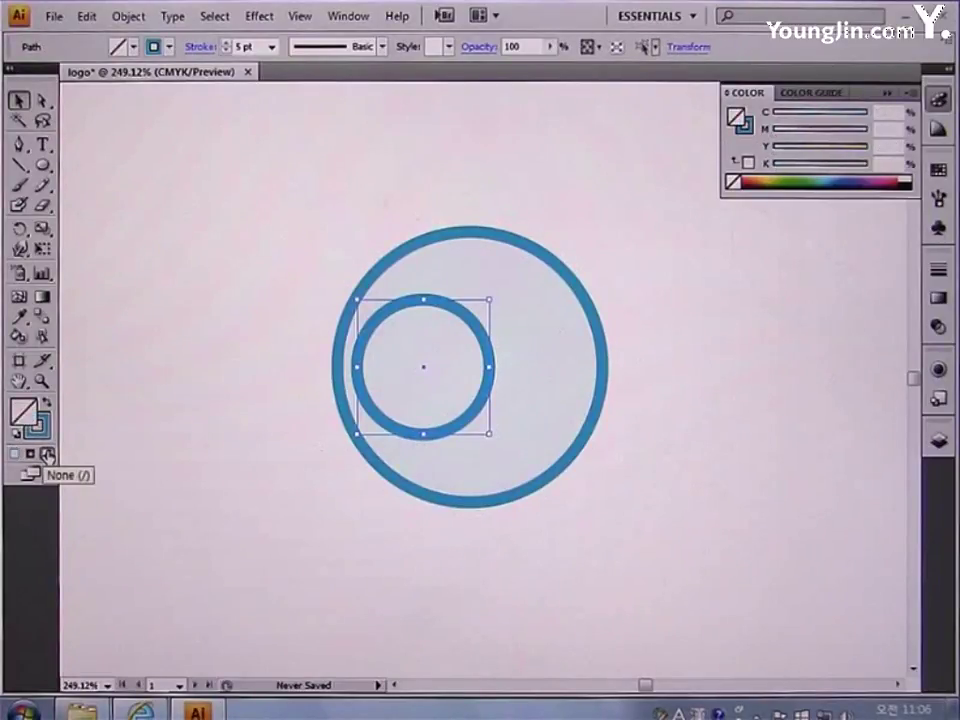
click(49, 430)
double_click(37, 426)
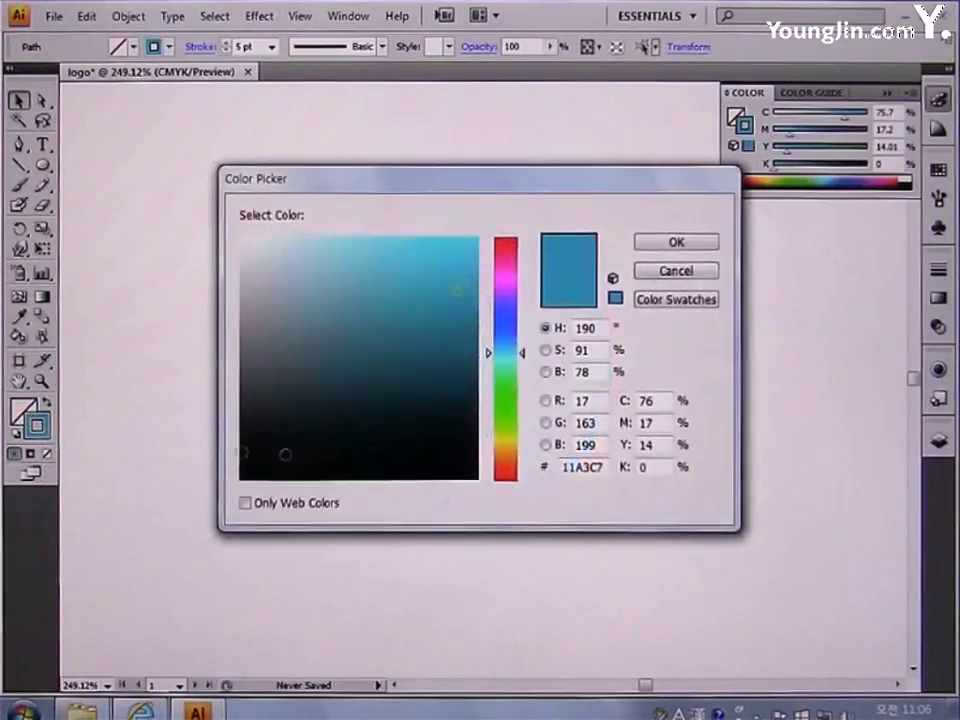
drag(606, 467, 484, 468)
text(33)
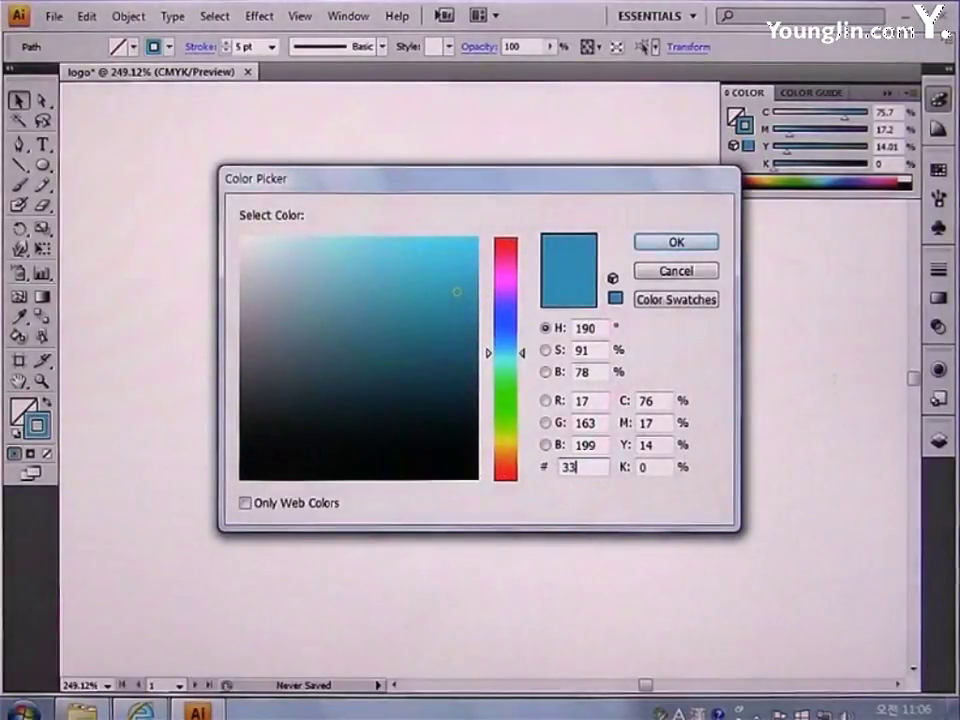
text(A02C)
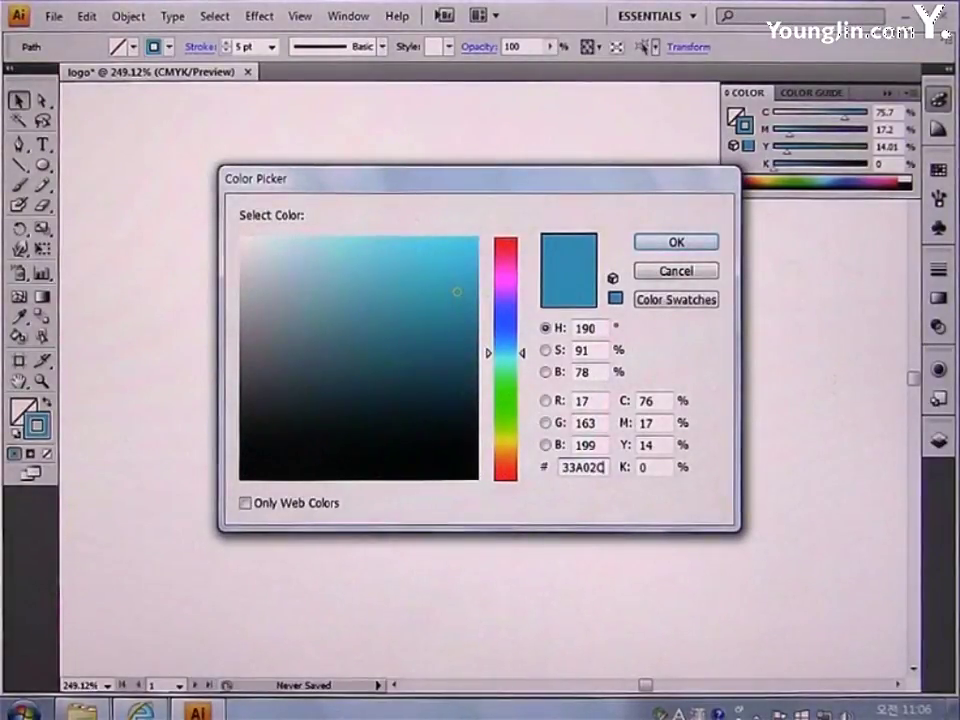
key(Return)
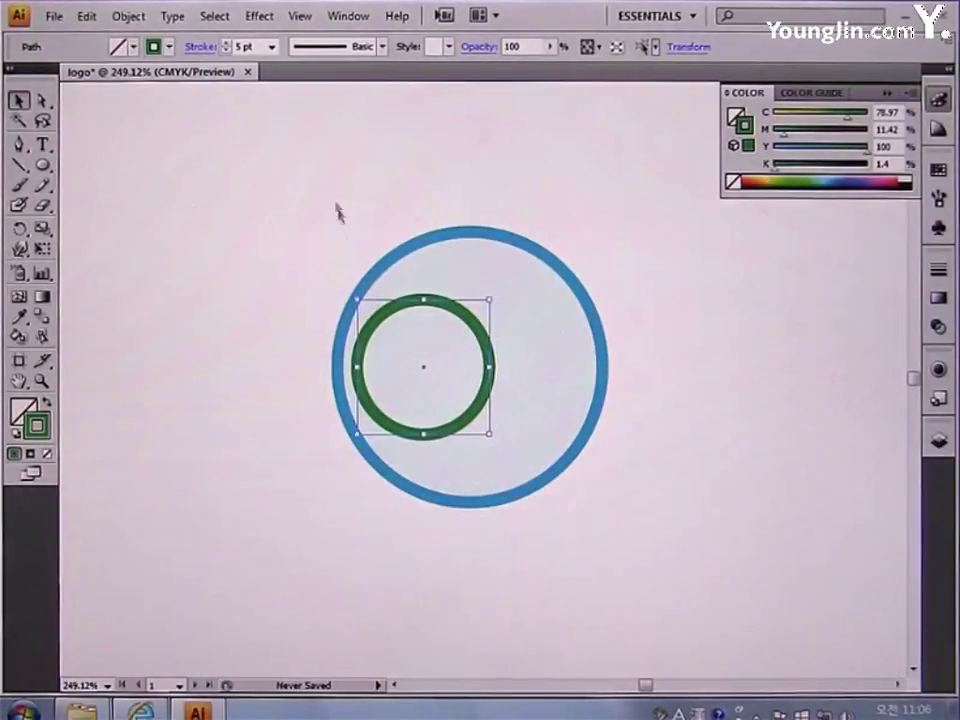
Reduce the small green circle's stroke weight to 2 pt.
click(226, 42)
click(226, 51)
click(226, 51)
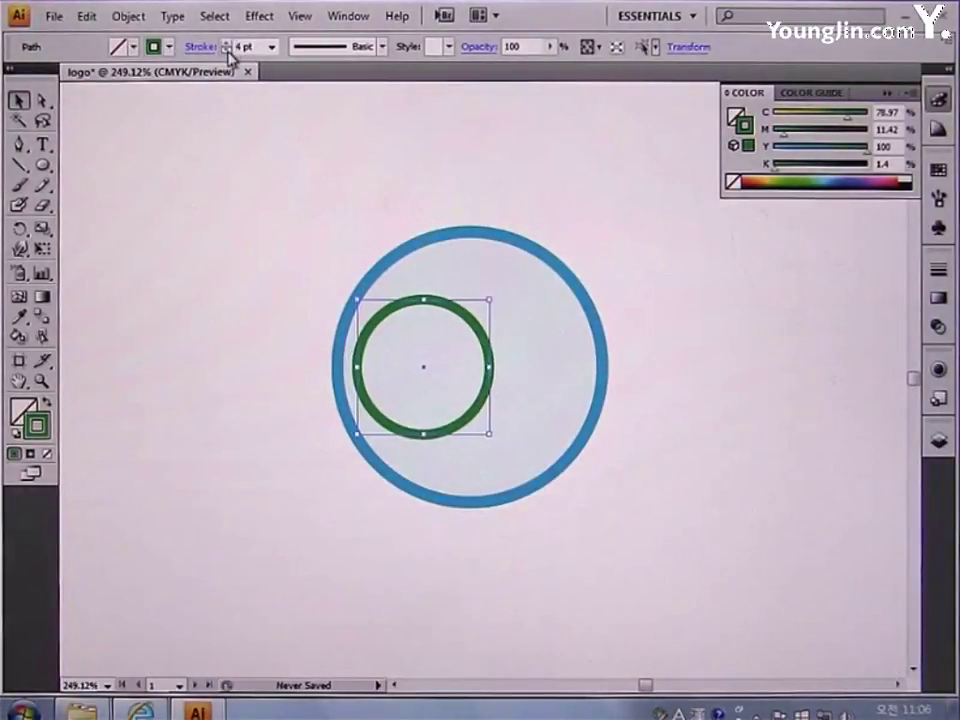
click(226, 51)
click(226, 51)
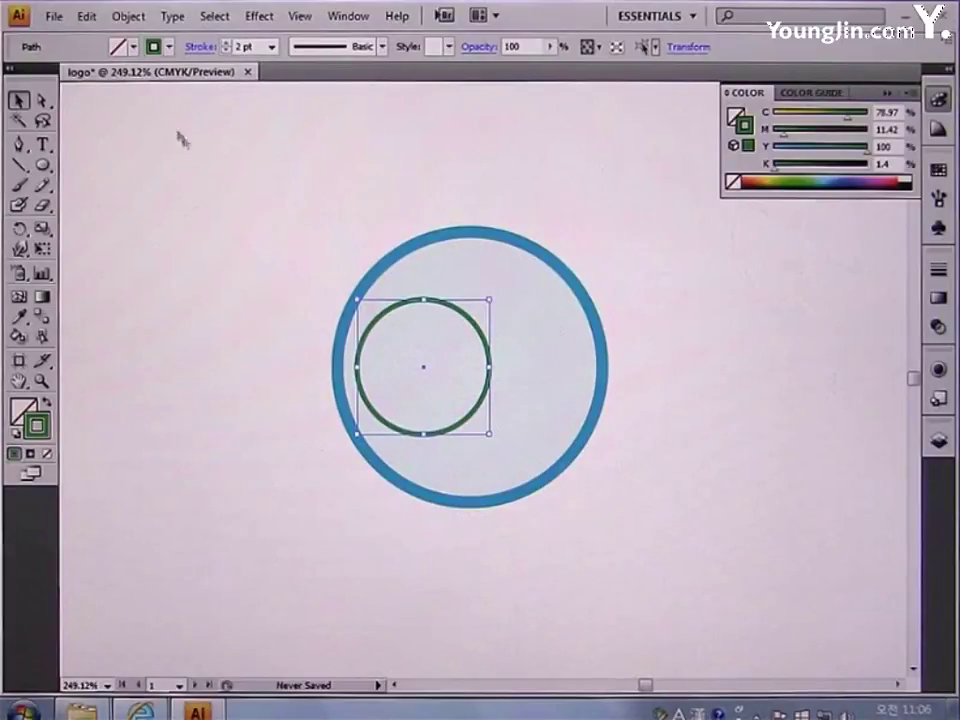
Convert the small green circle's stroke into a filled shape with Outline Stroke.
click(130, 18)
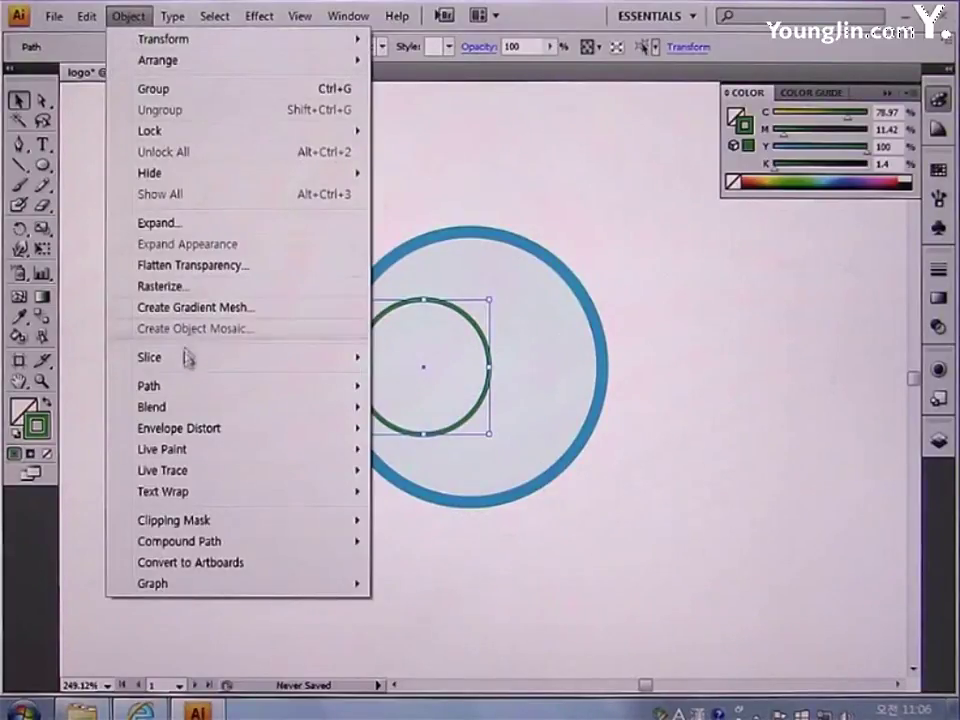
mouse_move(236, 390)
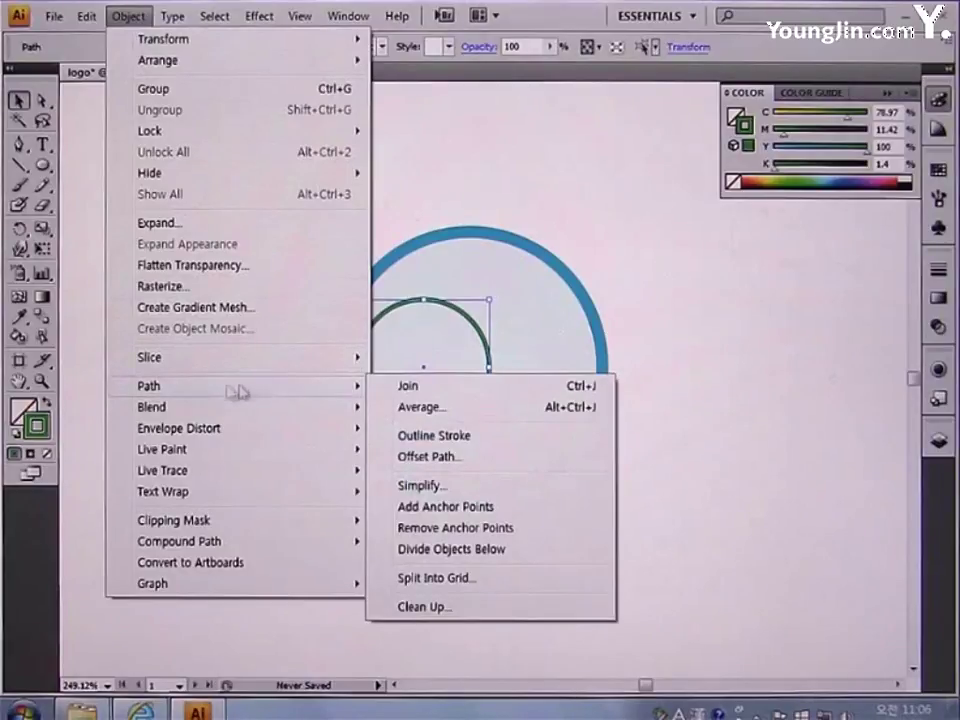
click(462, 444)
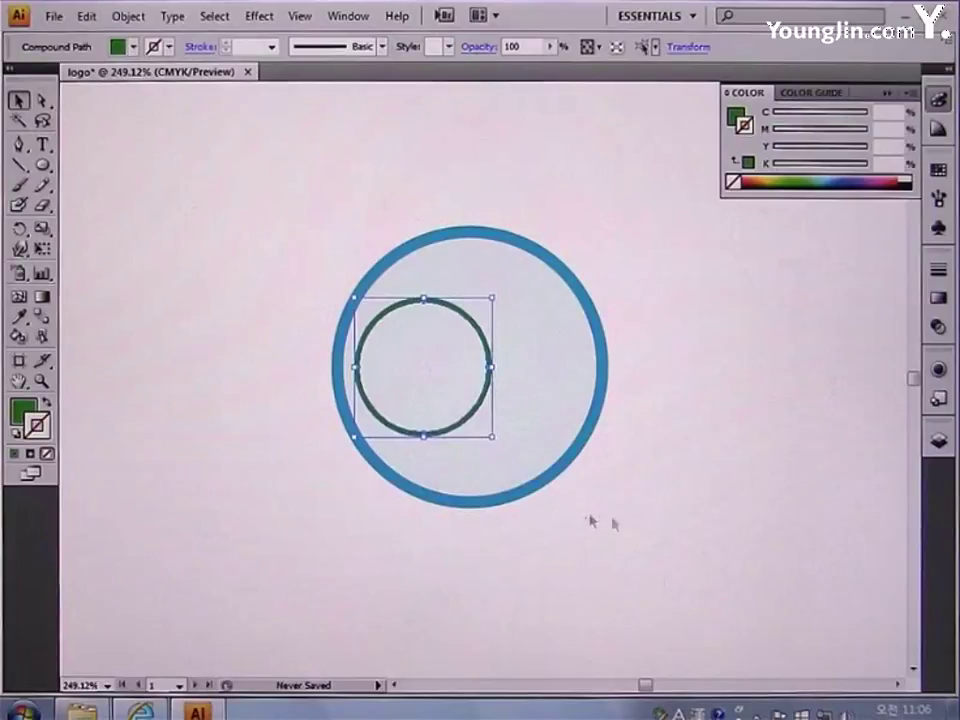
Hide the large blue-outlined circle's path, leaving only the small green ring displayed.
click(939, 441)
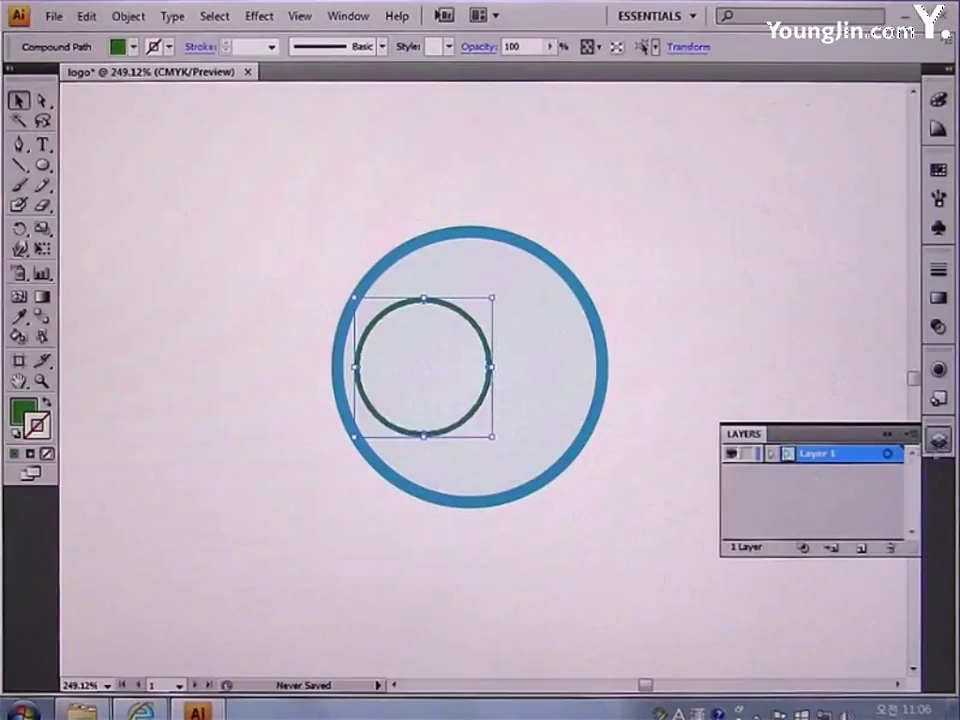
click(769, 454)
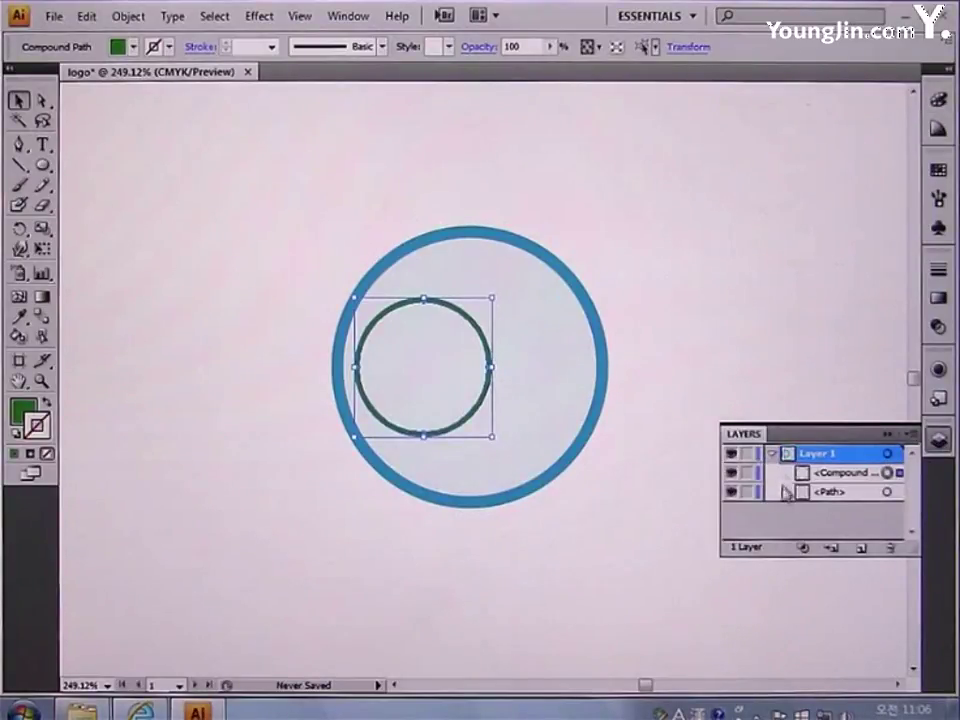
click(731, 492)
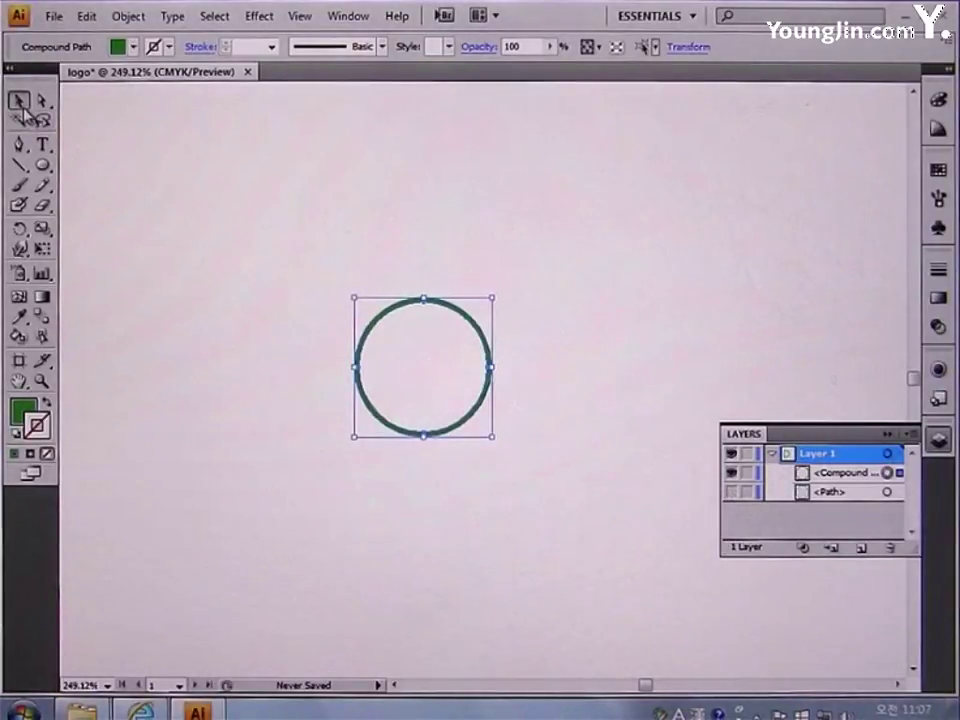
Select the green ring and lock it in place.
drag(257, 243, 530, 490)
click(940, 441)
click(128, 16)
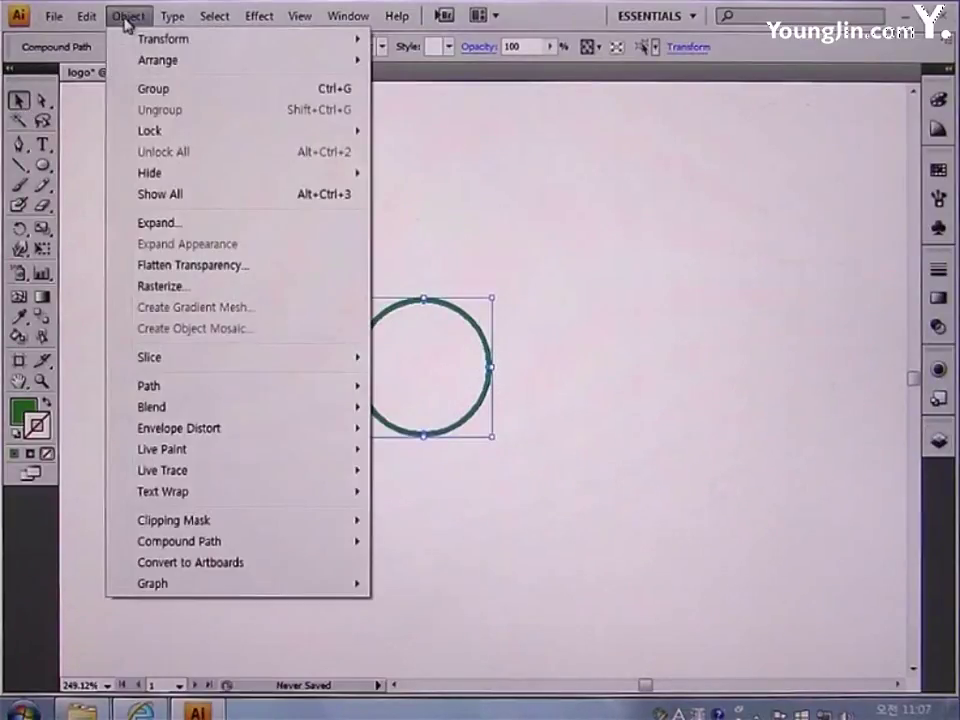
mouse_move(317, 133)
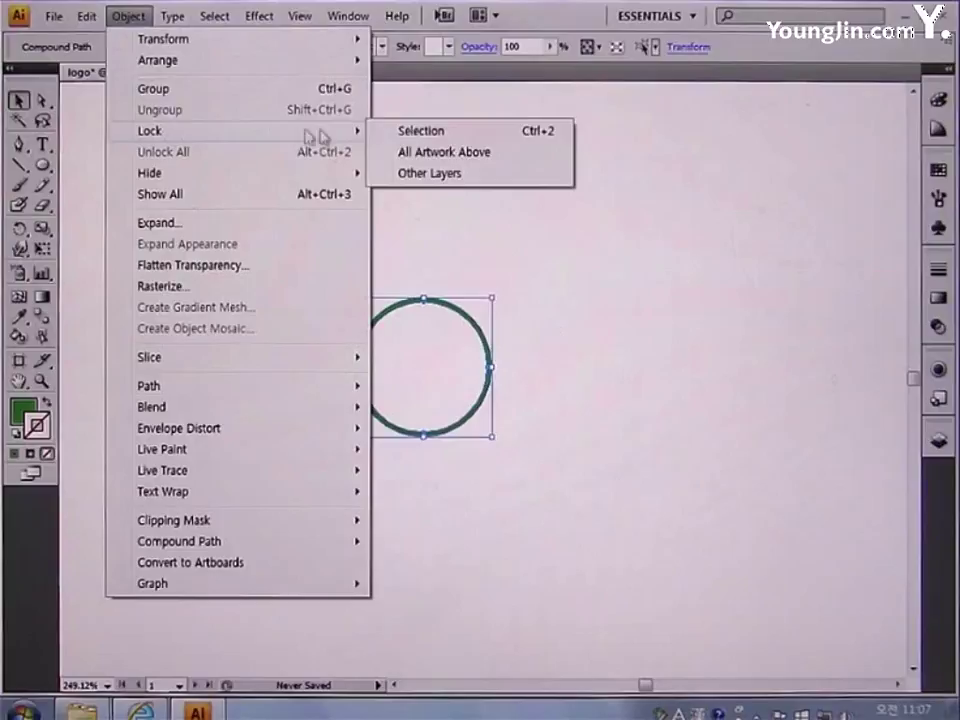
click(415, 132)
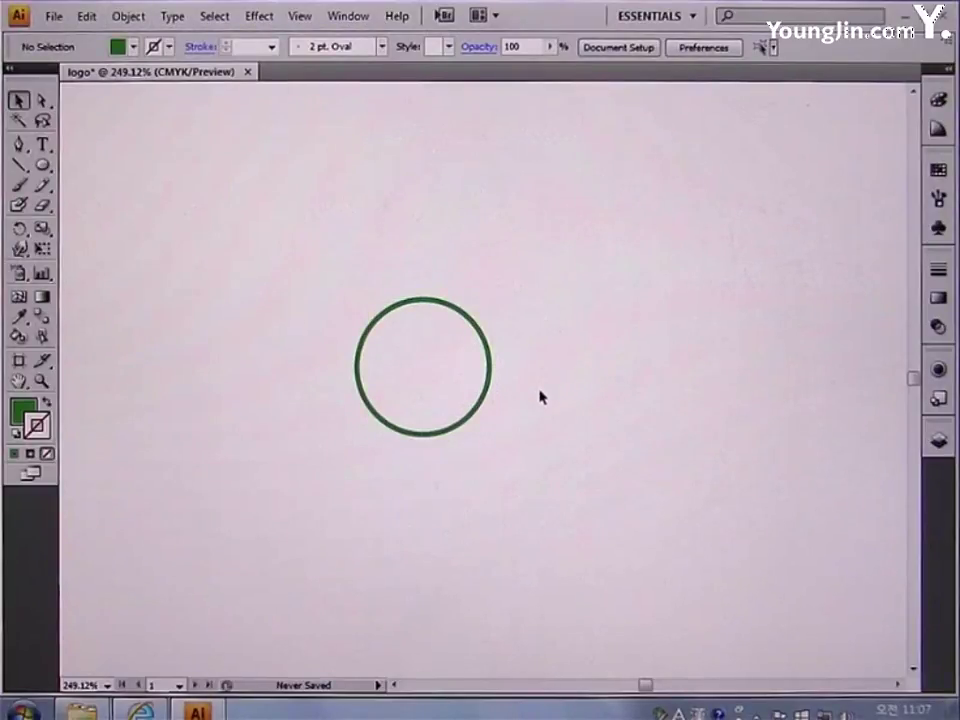
Set the fill colour for new shapes to hex 1770FF.
double_click(22, 410)
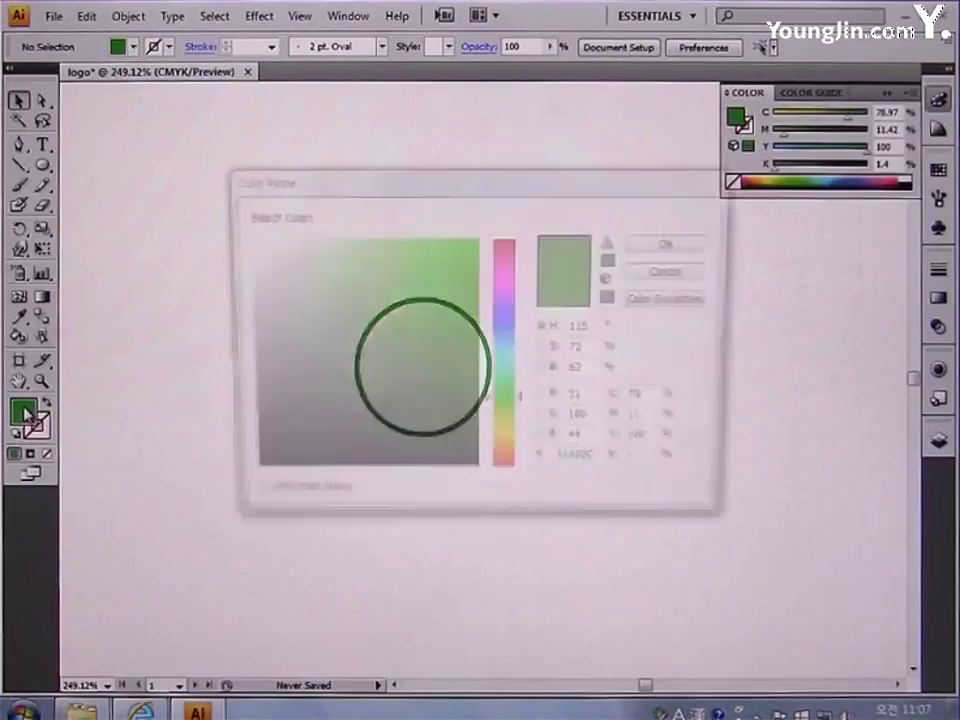
drag(609, 467, 463, 467)
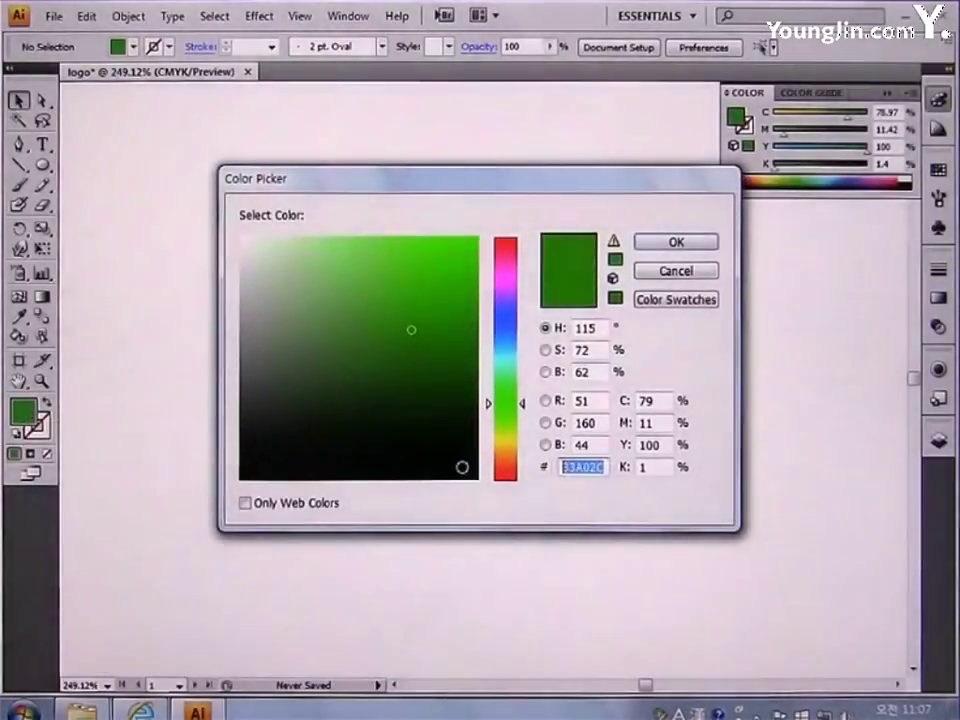
text(1770FF)
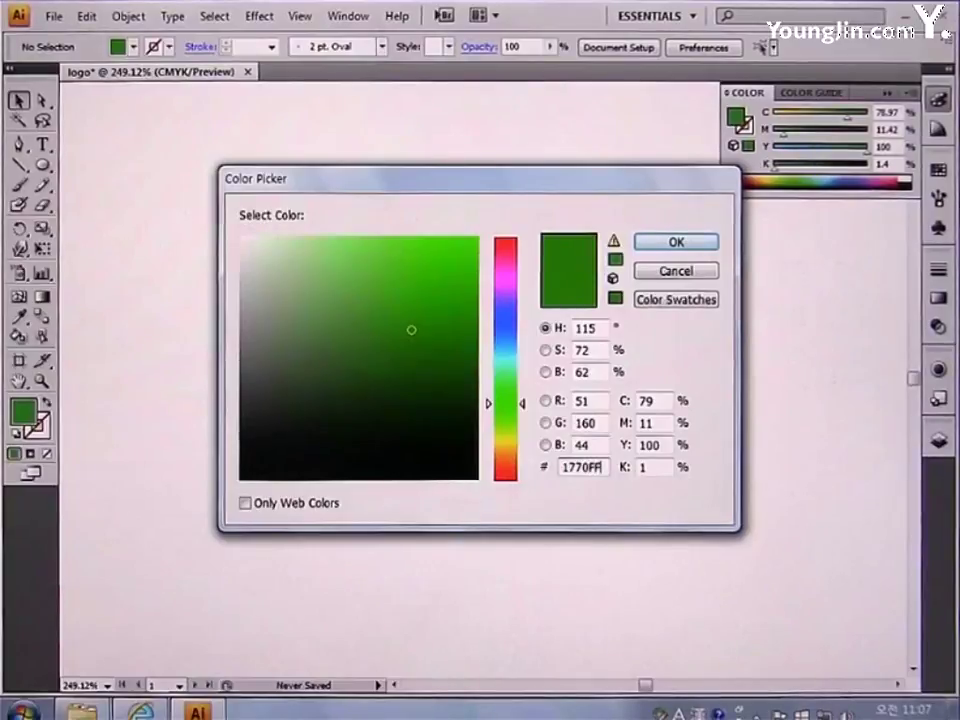
key(Return)
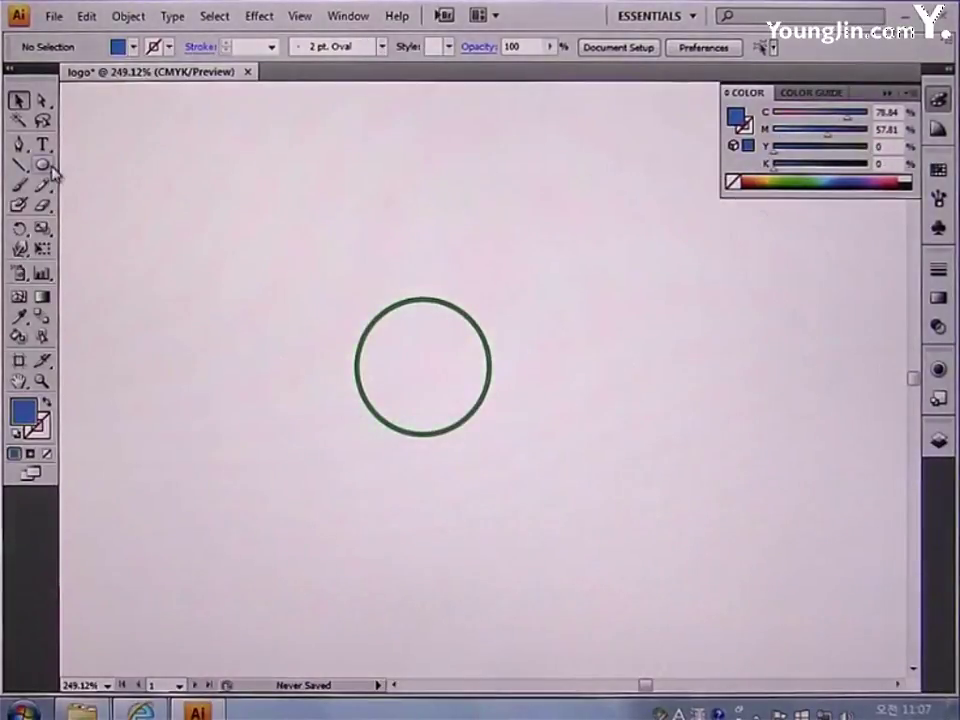
Draw a wide blue rectangle over the lower part of the green ring, extending past it on both sides.
drag(41, 163, 78, 166)
key(z)
drag(197, 169, 607, 553)
click(41, 164)
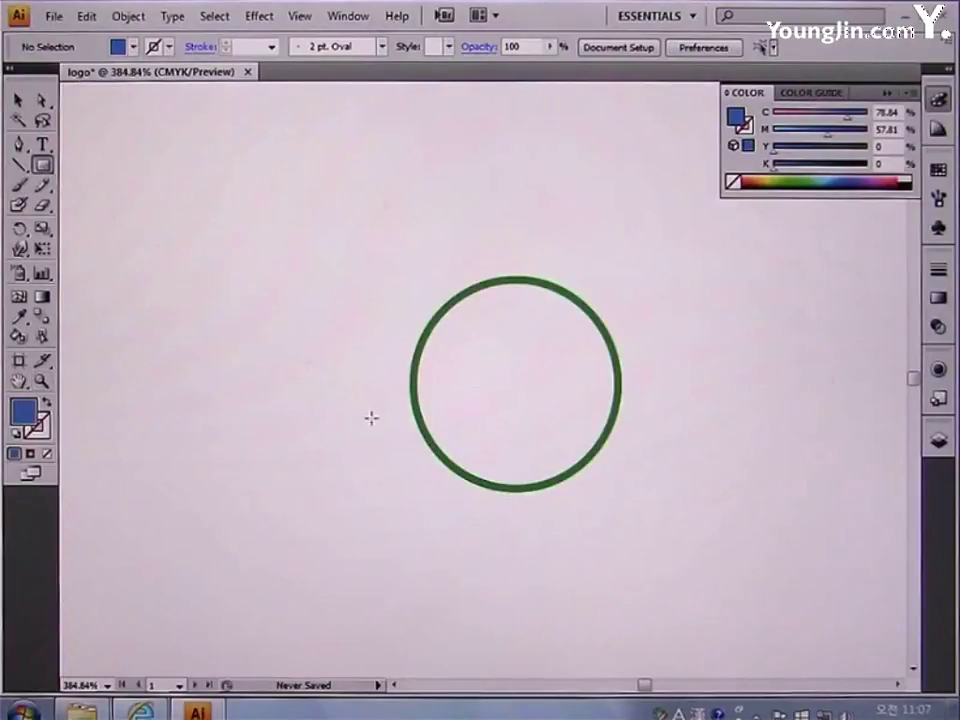
mouse_move(347, 437)
mouse_down()
mouse_move(376, 460)
mouse_move(598, 534)
mouse_move(685, 545)
mouse_up()
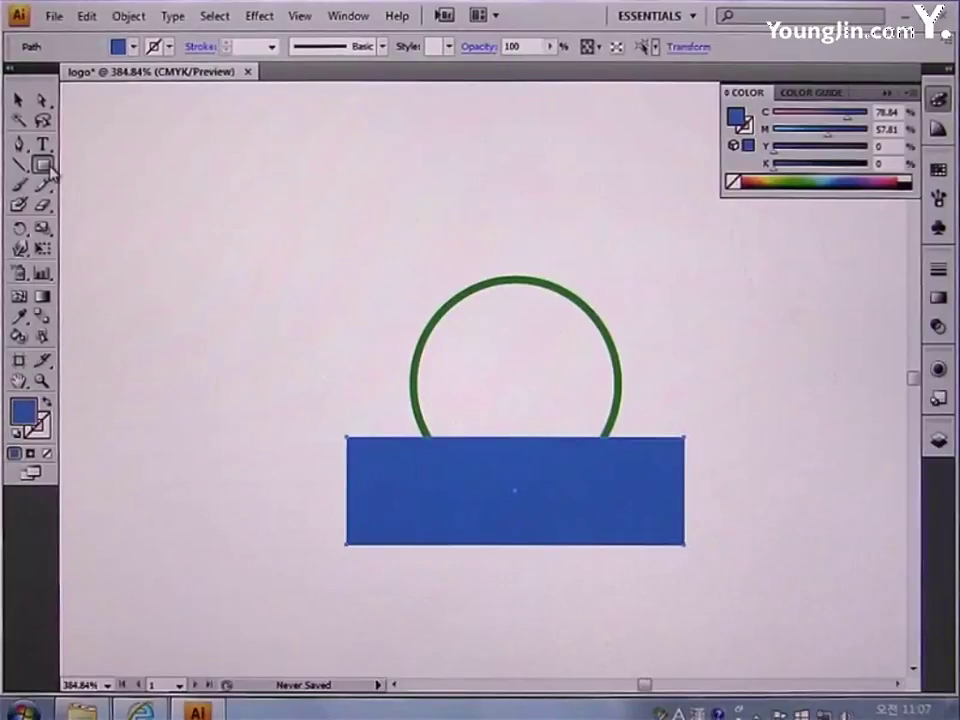
Draw two upright blue ellipses rising from the rectangle inside the green ring, the right one taller and narrower.
drag(41, 164, 117, 210)
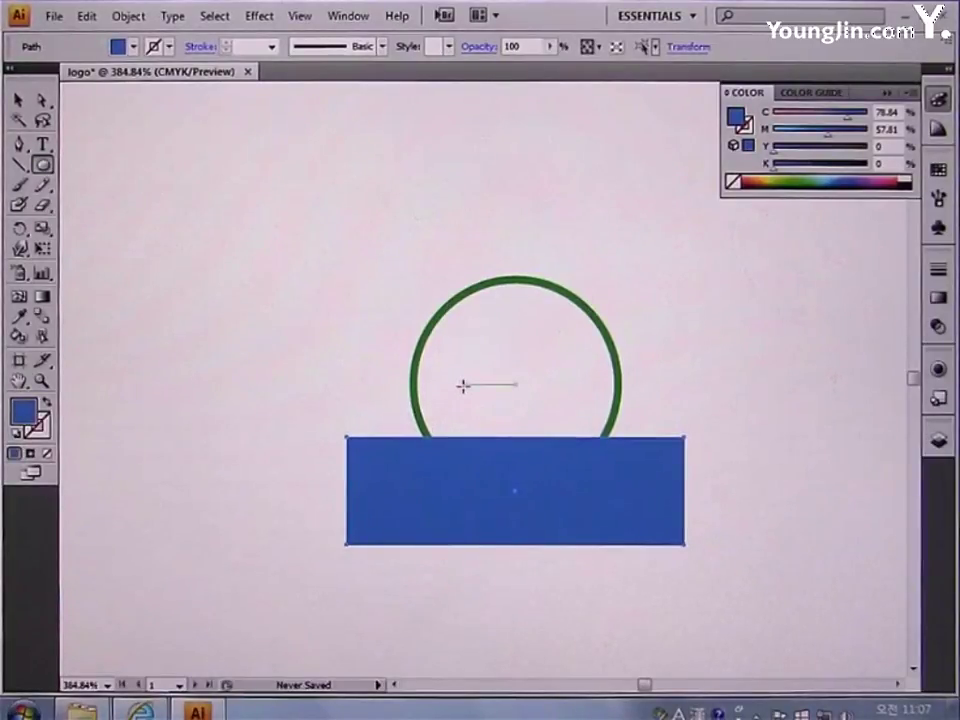
drag(460, 399, 515, 490)
drag(524, 347, 591, 508)
key(v)
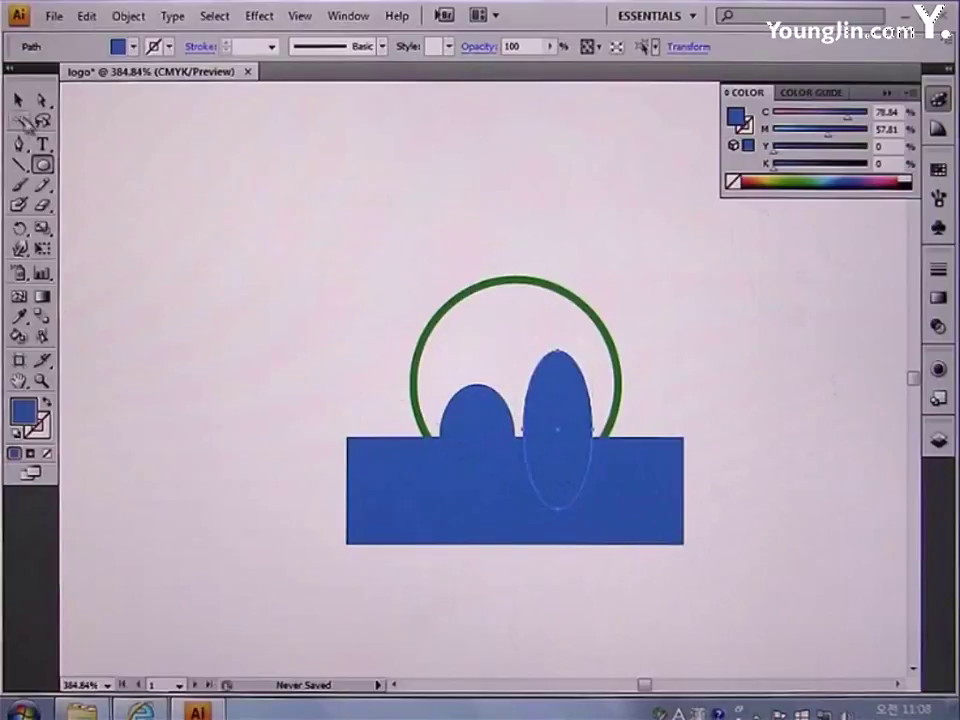
click(282, 344)
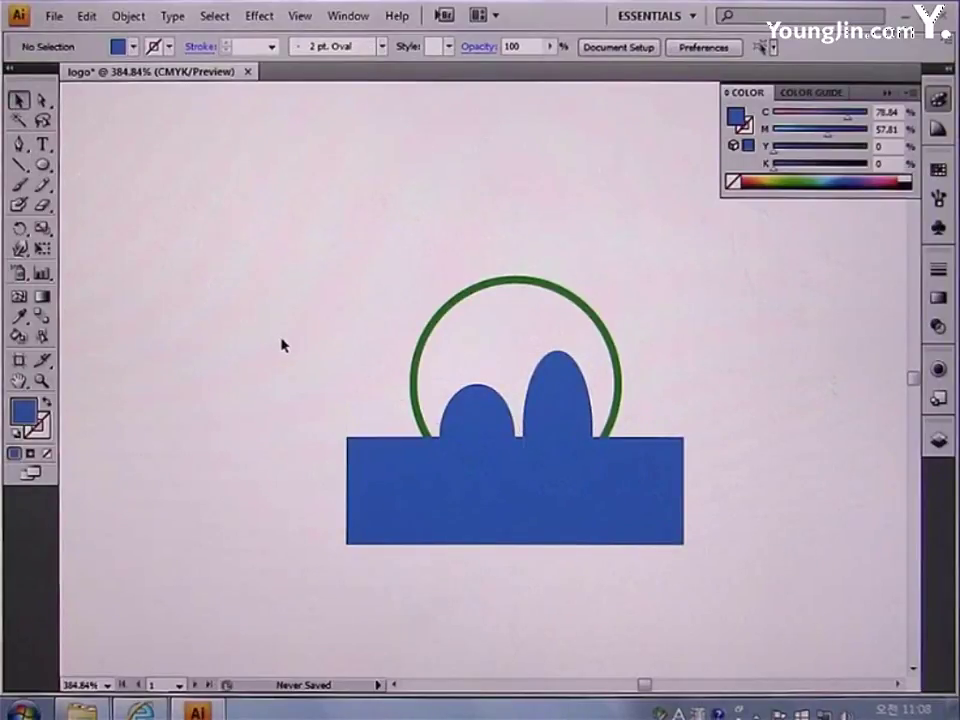
Set up the Pen tool with no fill and a red stroke of hex FF0000.
click(17, 146)
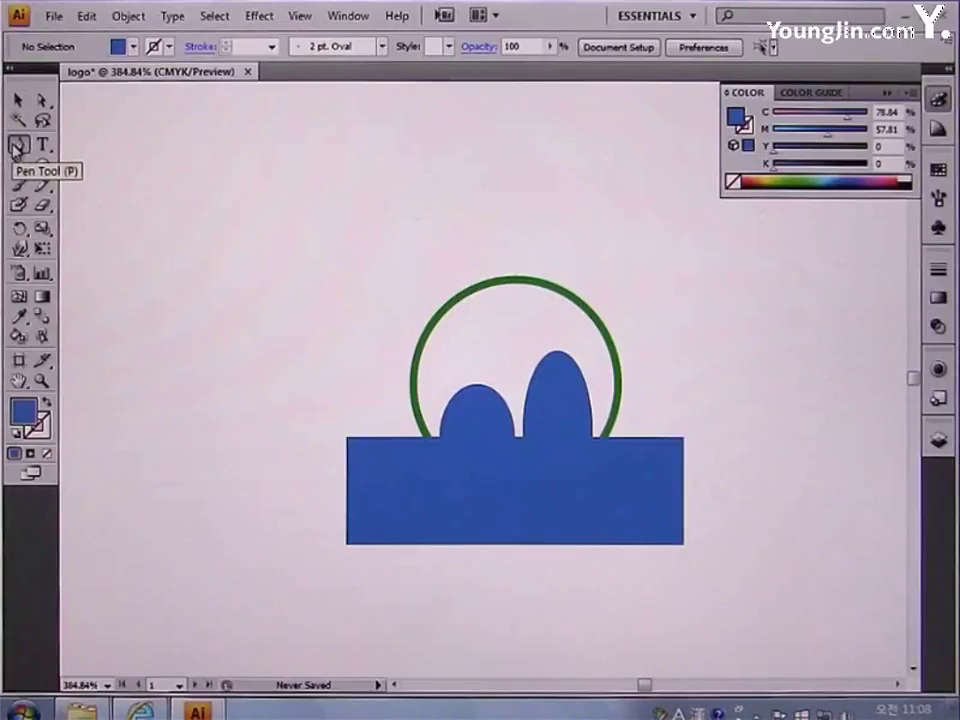
click(46, 452)
double_click(45, 438)
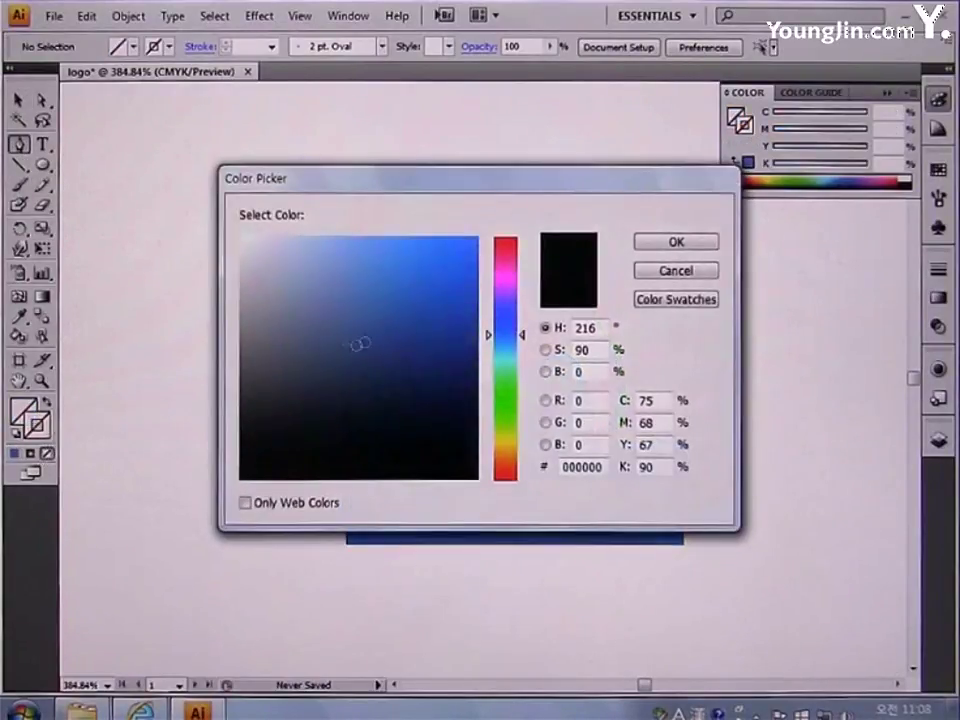
drag(505, 286, 507, 238)
drag(441, 261, 482, 234)
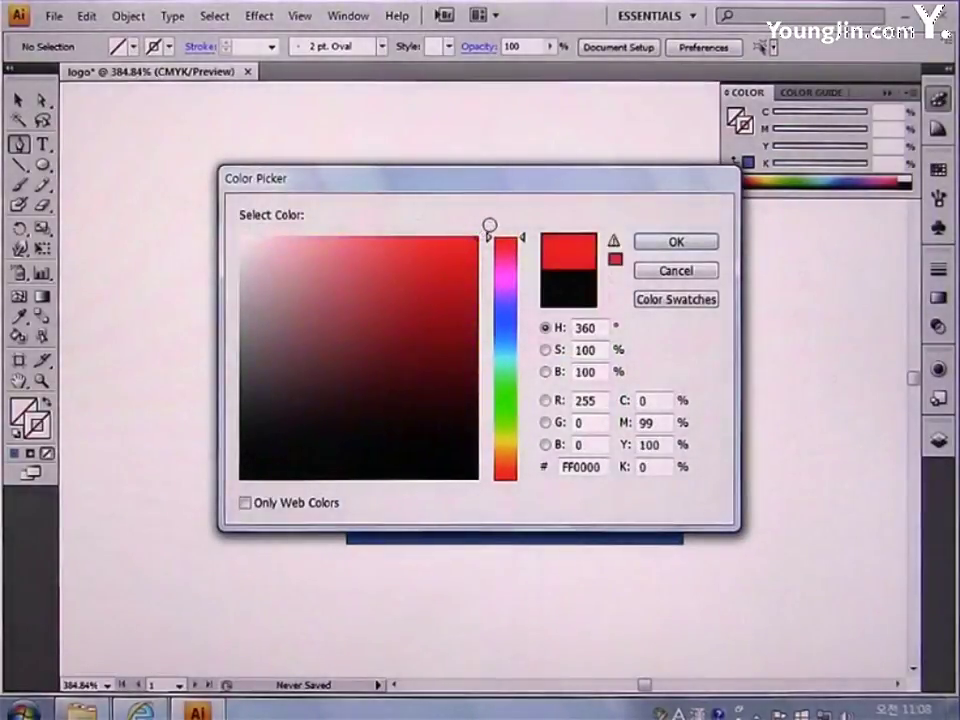
click(669, 249)
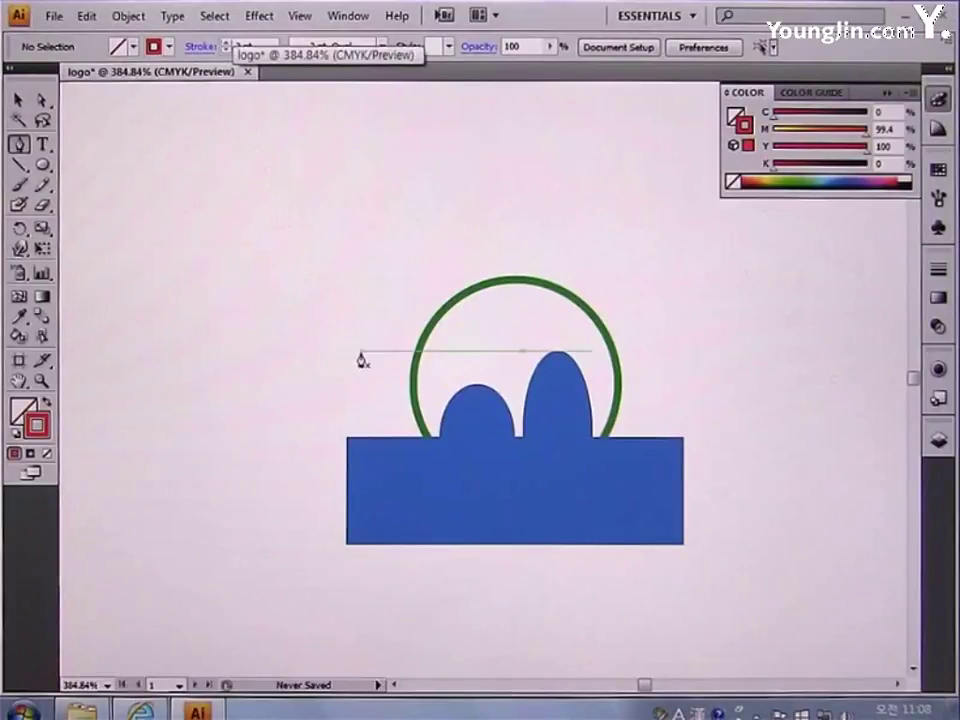
Draw a red three-bump cloud line across the green ring's upper part and convert its stroke into a shape with Outline Stroke.
mouse_move(392, 360)
mouse_down()
mouse_move(481, 334)
mouse_move(518, 366)
mouse_move(536, 326)
mouse_move(557, 332)
mouse_move(596, 381)
mouse_move(558, 352)
mouse_move(609, 334)
mouse_move(667, 405)
mouse_move(683, 410)
mouse_up()
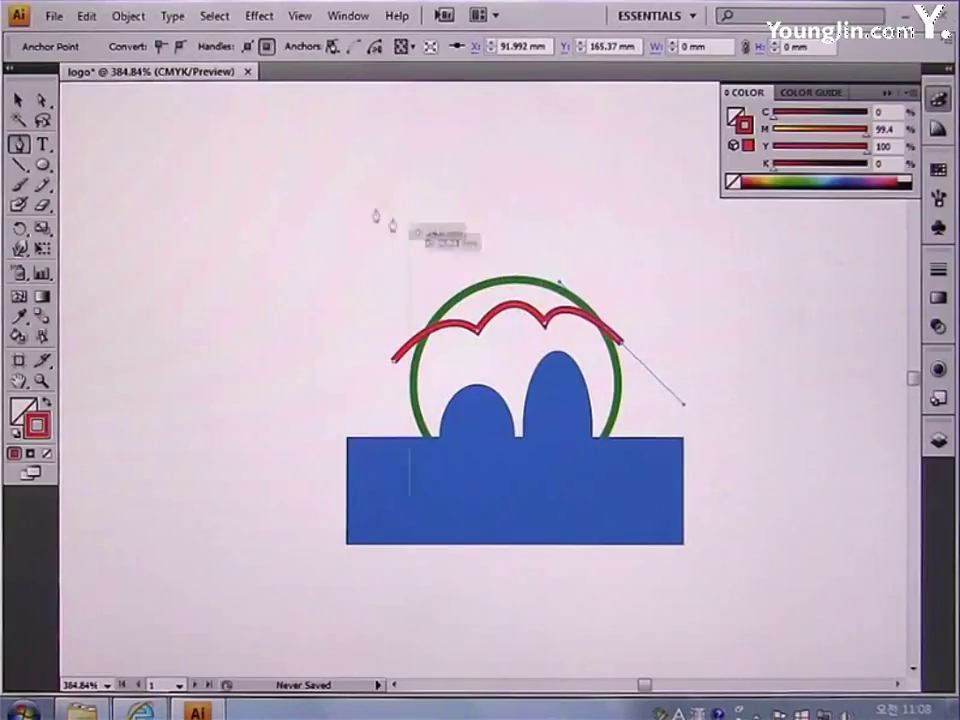
click(130, 17)
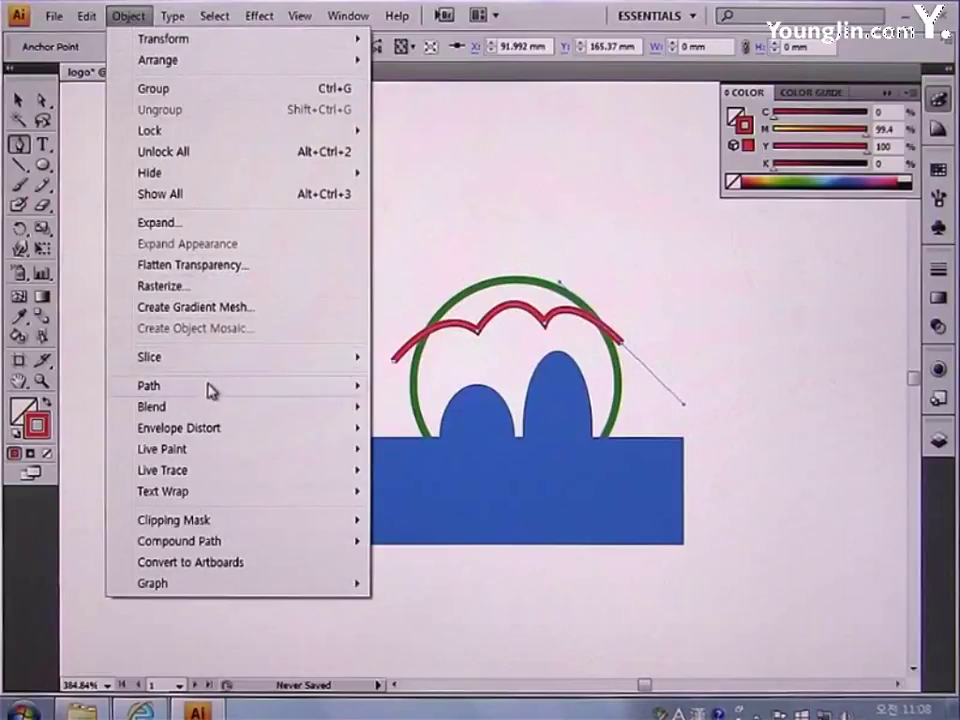
mouse_move(261, 388)
click(445, 437)
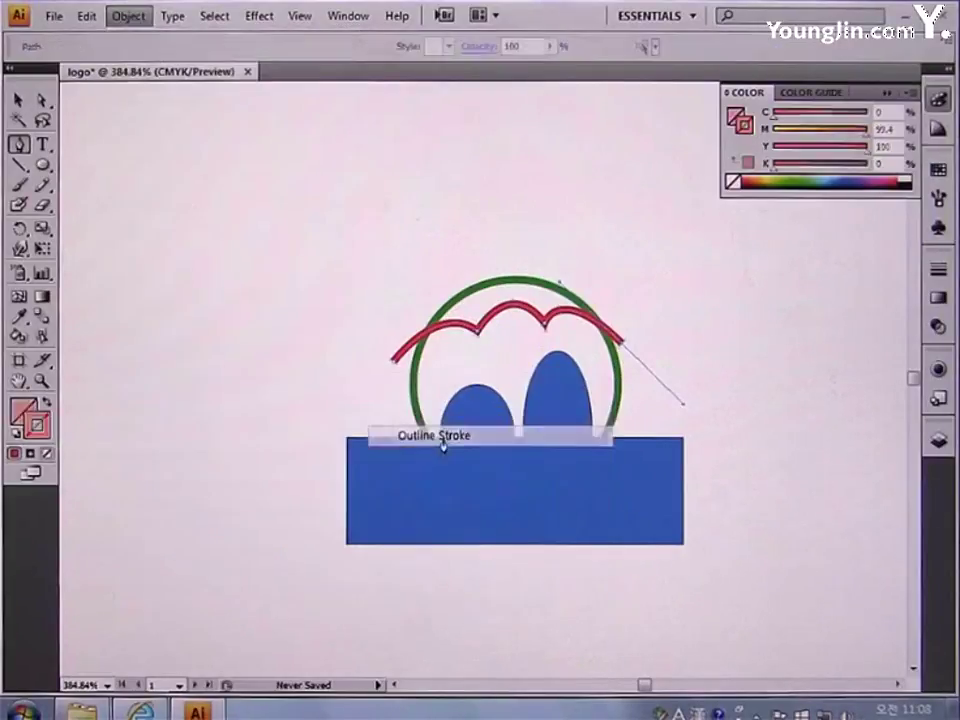
Unlock all locked objects and clear the selection.
ctrl+click(586, 420)
click(586, 420)
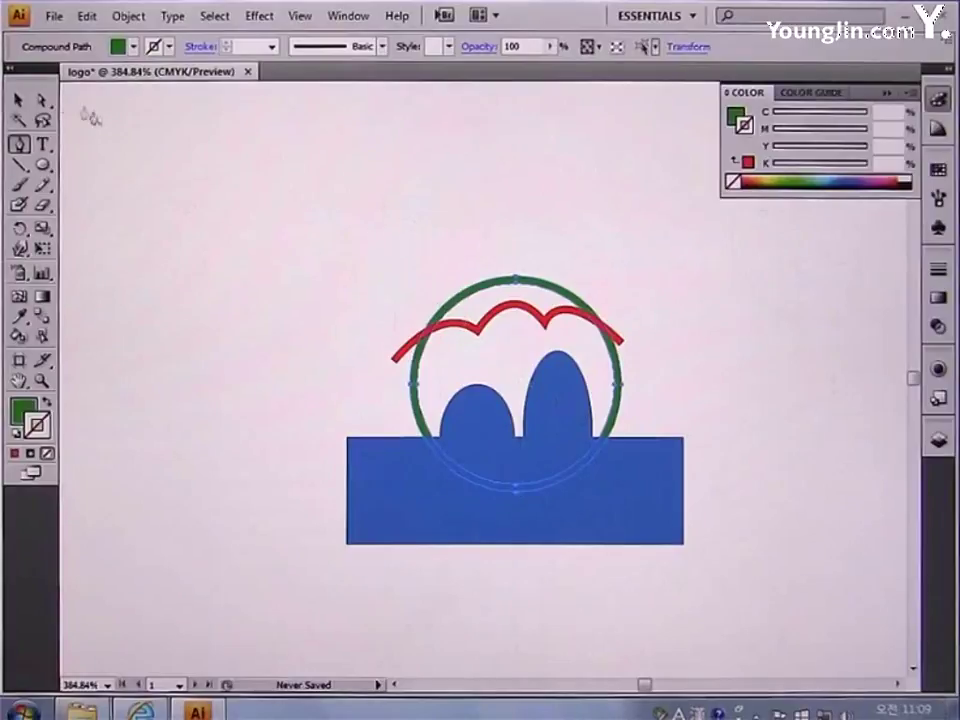
click(20, 101)
click(309, 376)
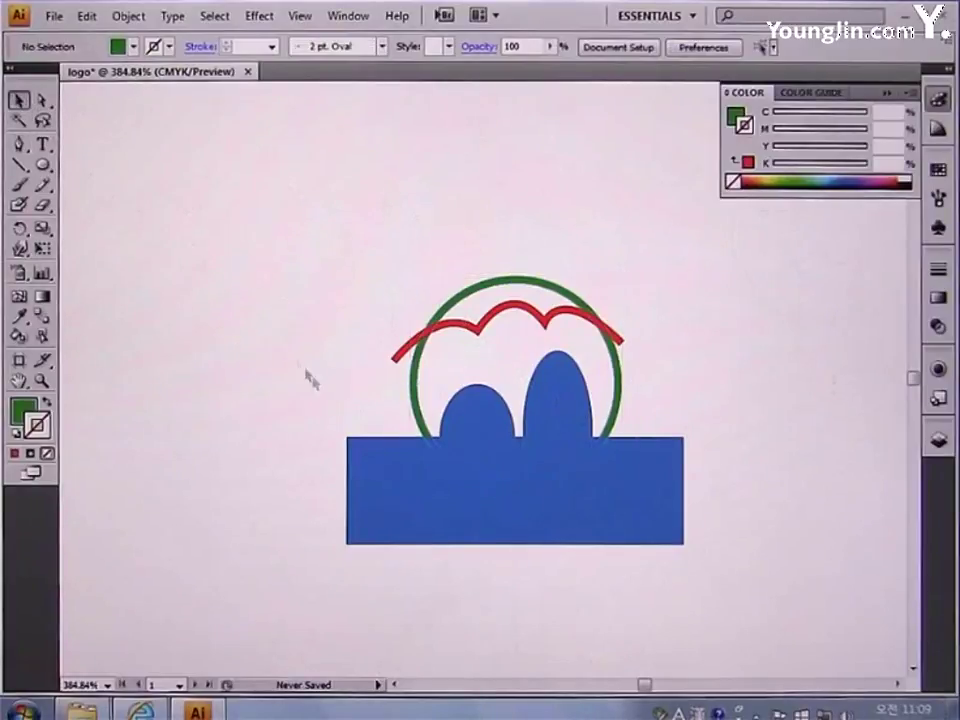
Bring the green ring to the front of the blue and red shapes.
click(415, 410)
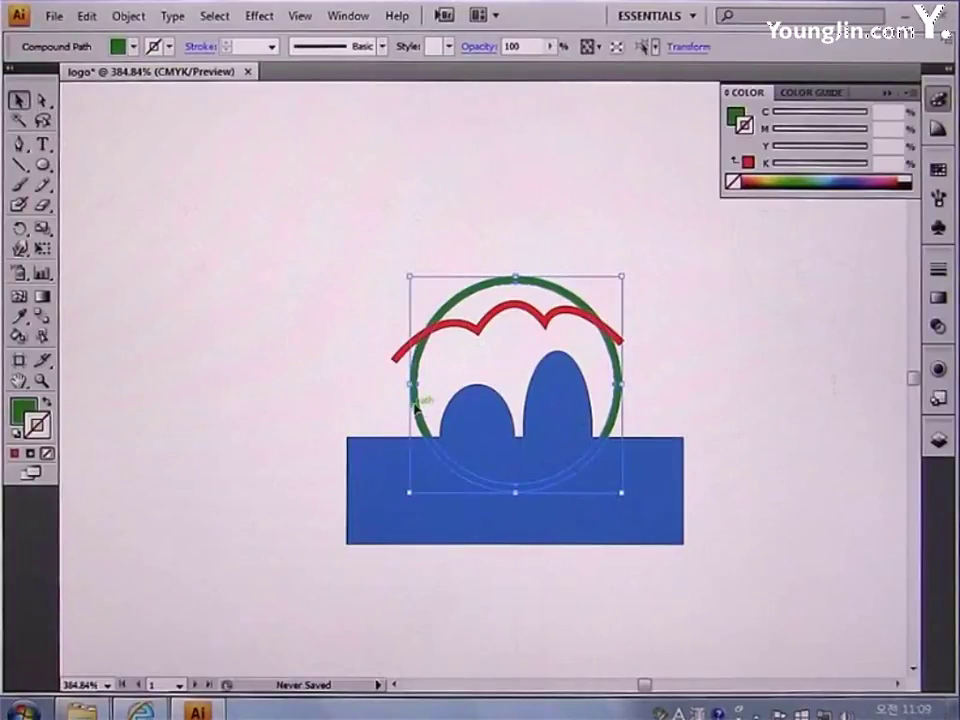
right_click(416, 407)
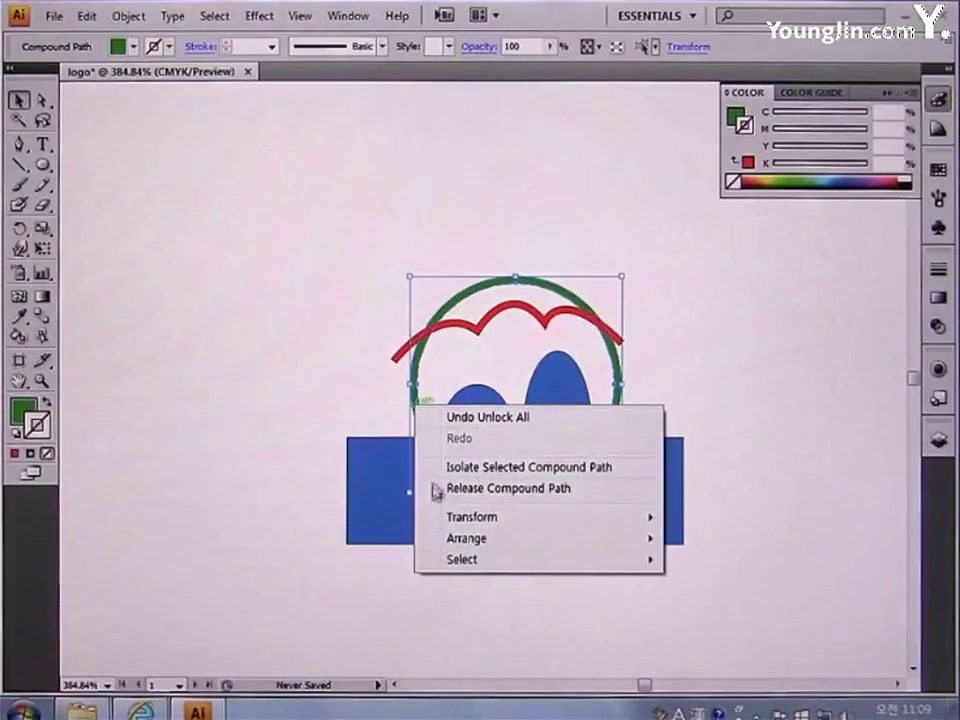
mouse_move(519, 540)
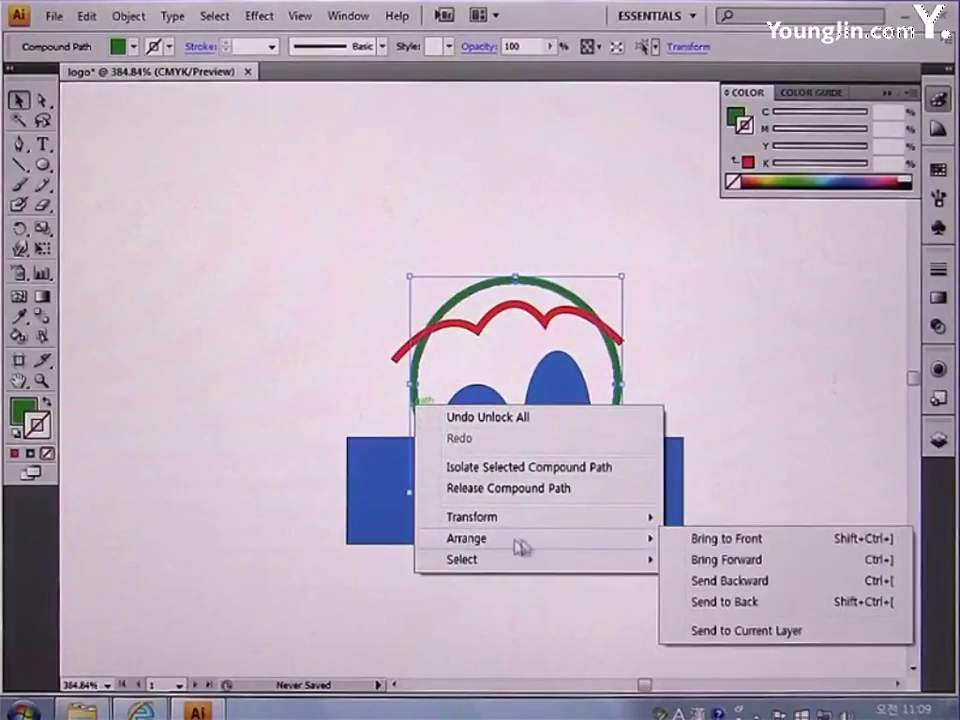
click(748, 544)
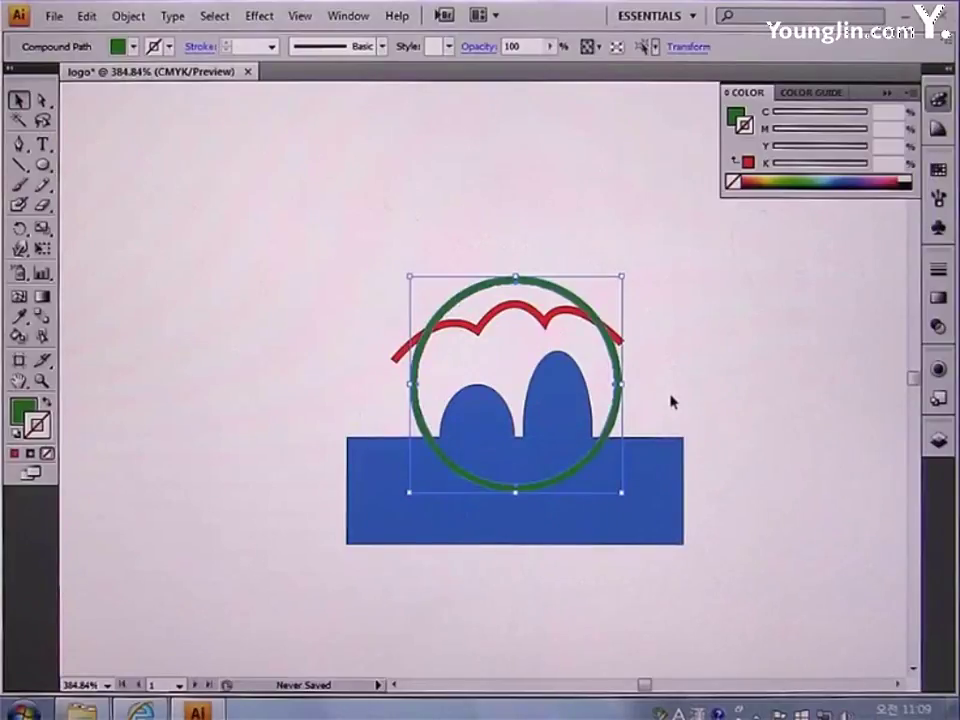
Select the ring, cloud line, ellipses and rectangle, and split them at their overlaps with Pathfinder Divide.
drag(283, 216, 790, 622)
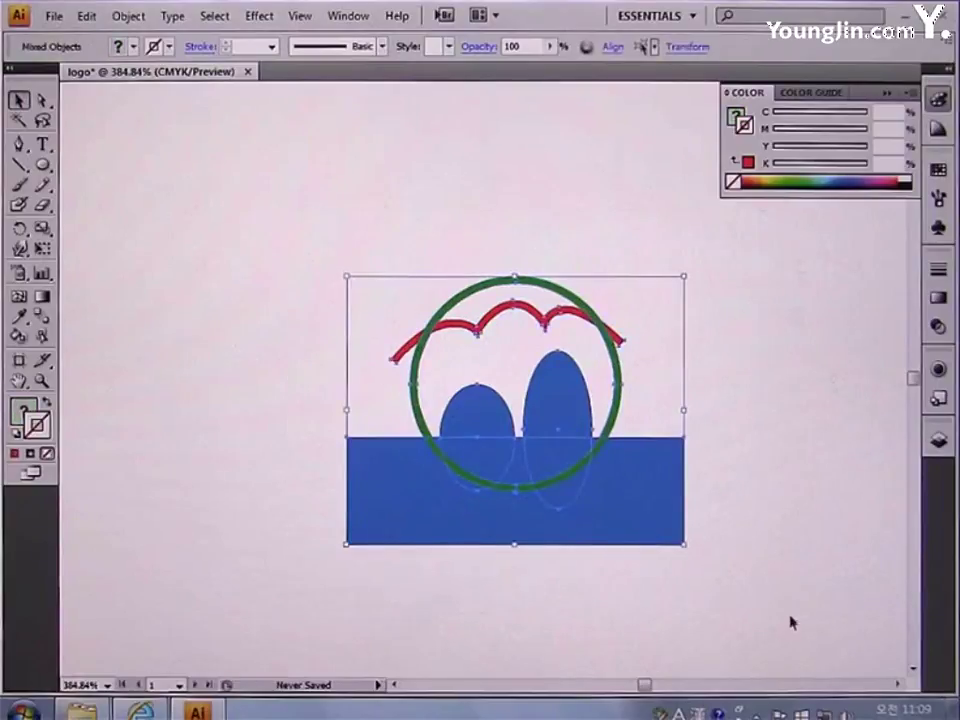
click(348, 16)
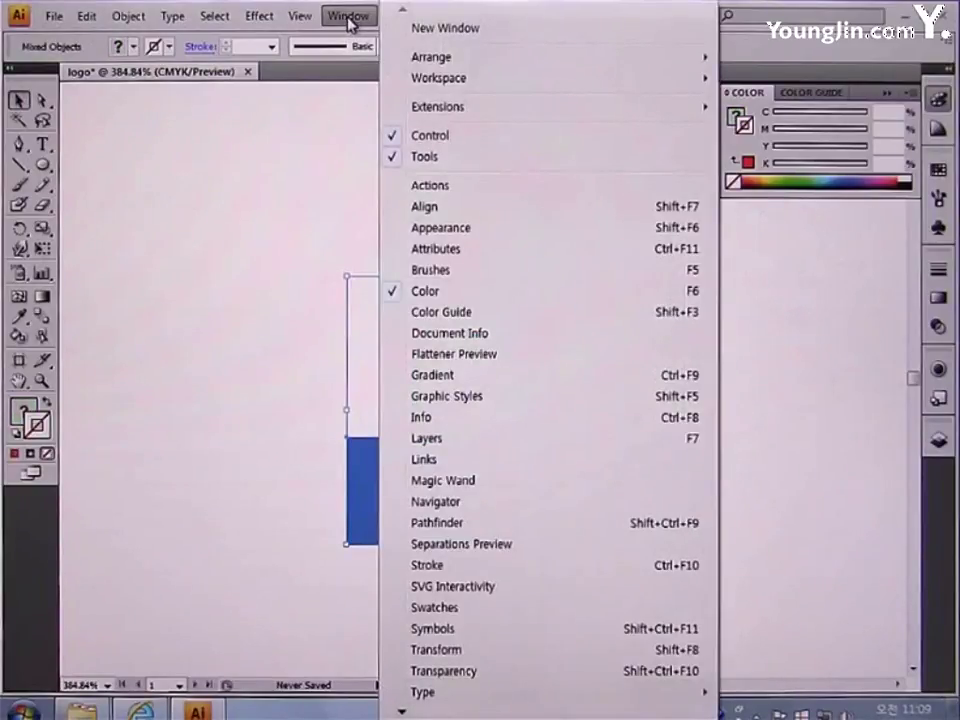
click(416, 522)
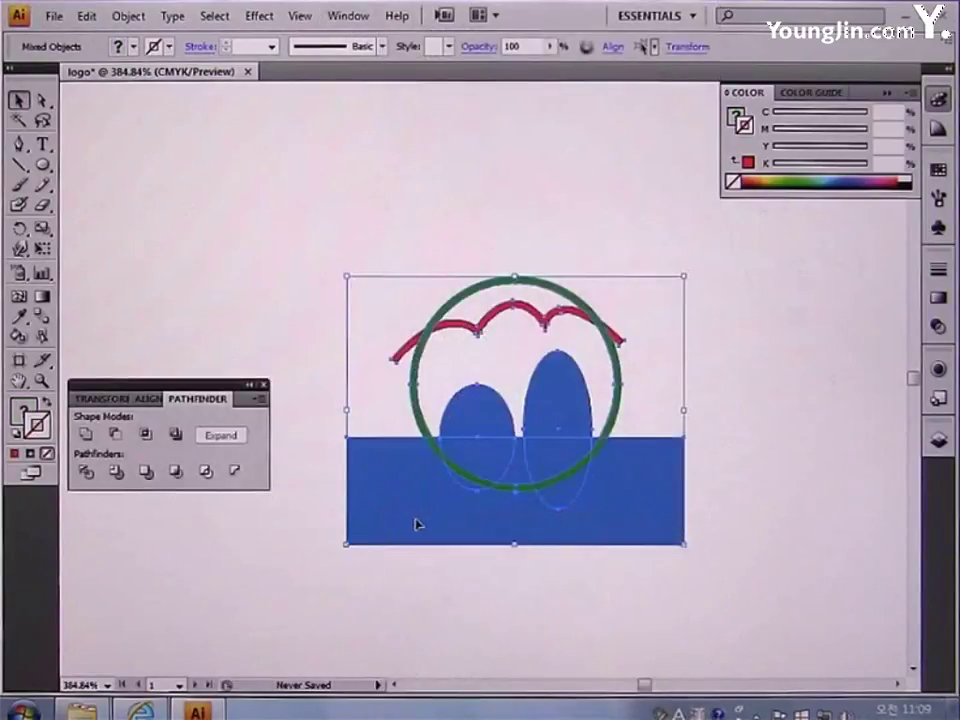
click(86, 472)
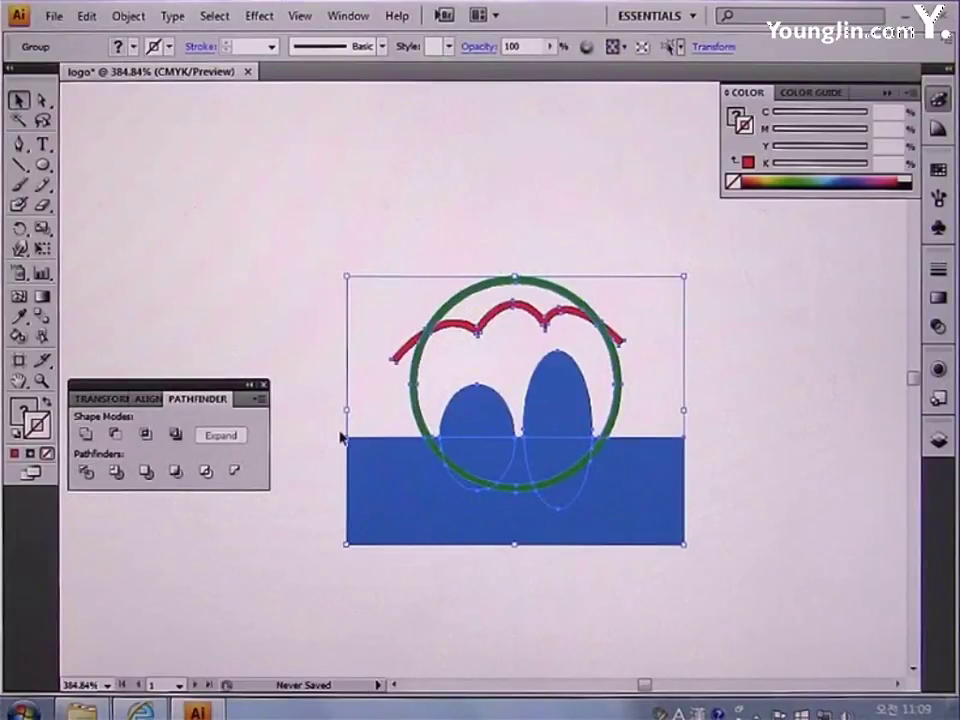
Delete the cloud line's left end and the blue rectangle piece that lie outside the green ring.
click(43, 101)
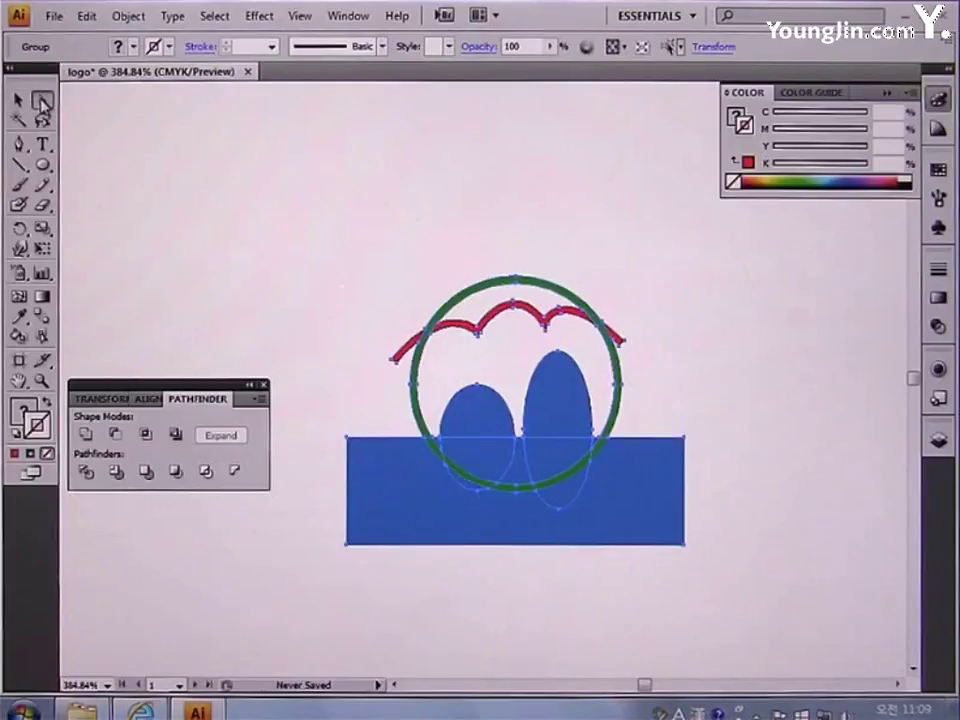
click(338, 318)
drag(336, 302, 406, 392)
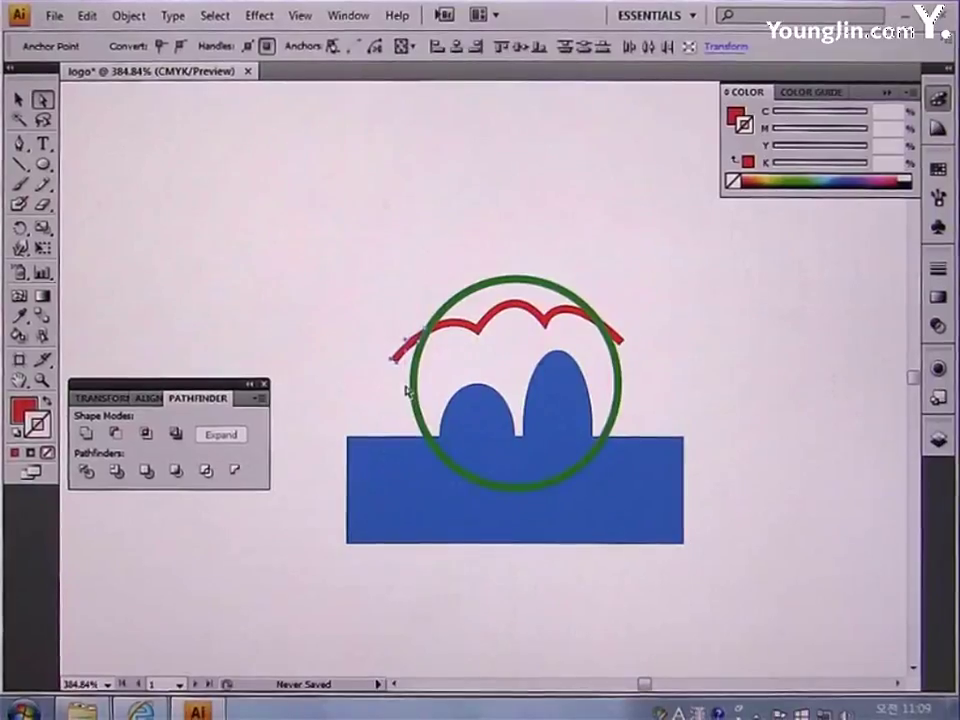
key(Delete)
drag(338, 397, 392, 563)
key(Delete)
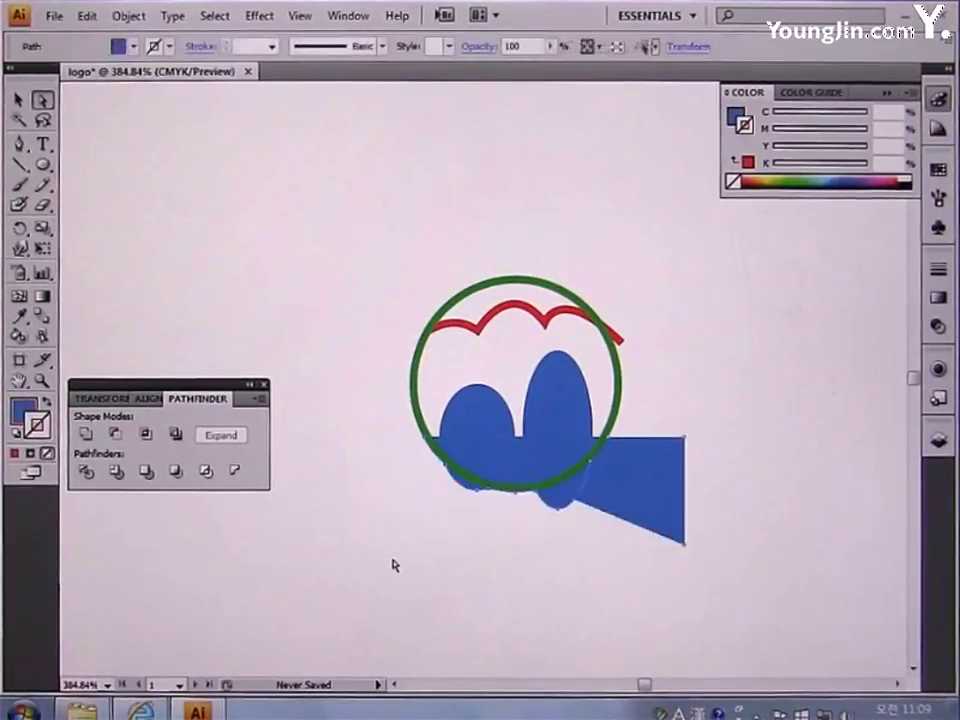
key(Delete)
Delete the remaining ellipse bottoms and the cloud line's right end outside the green ring.
click(568, 504)
key(Delete)
drag(654, 402, 622, 334)
key(Delete)
click(466, 493)
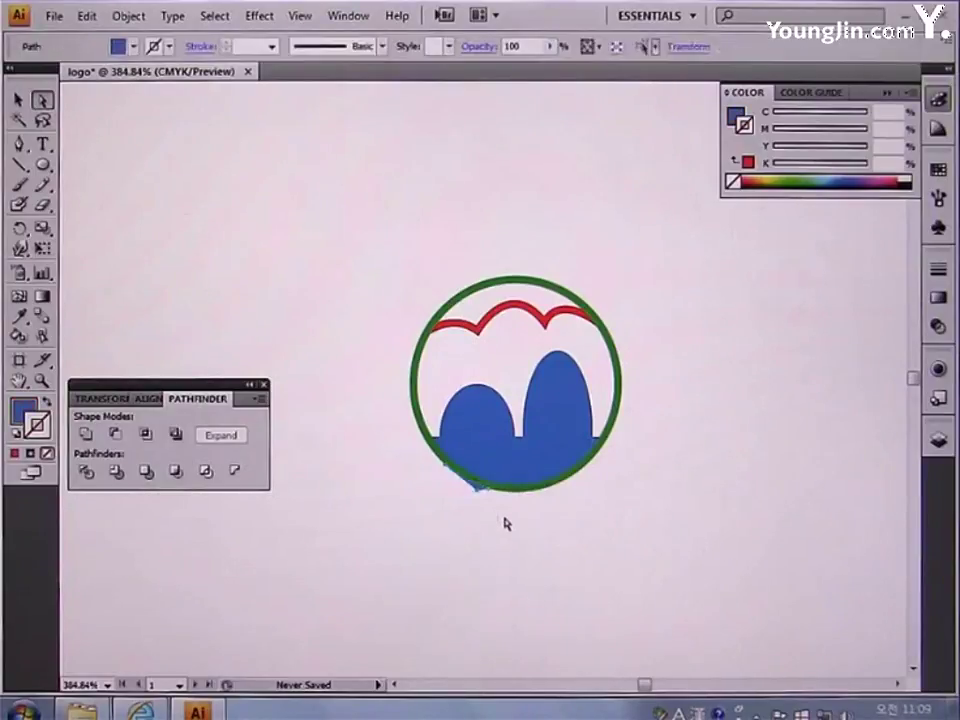
key(Delete)
click(21, 102)
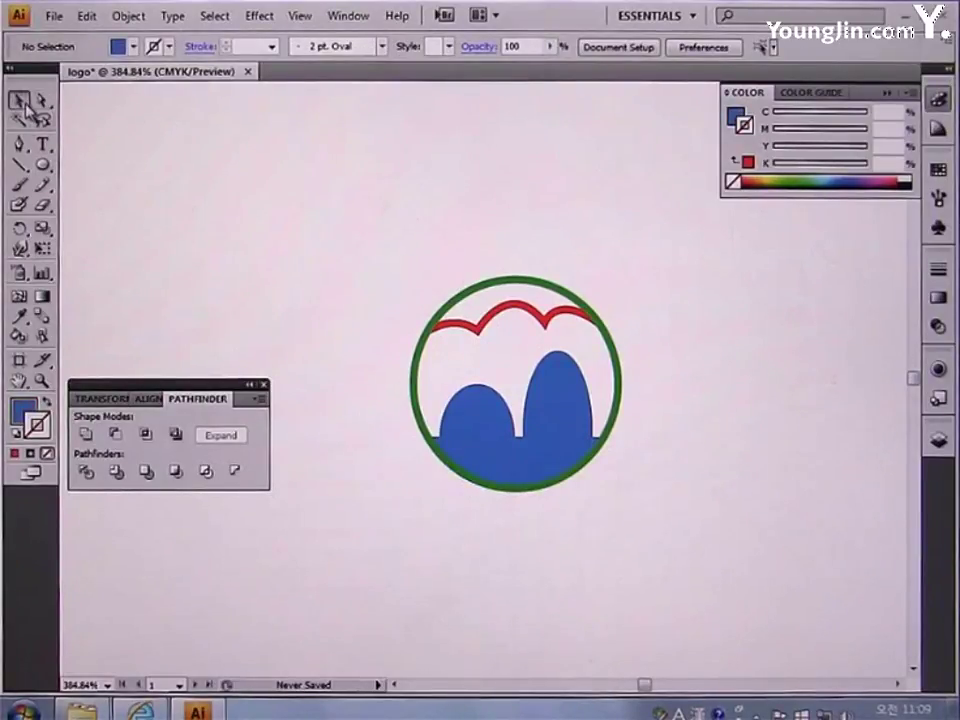
drag(361, 216, 667, 559)
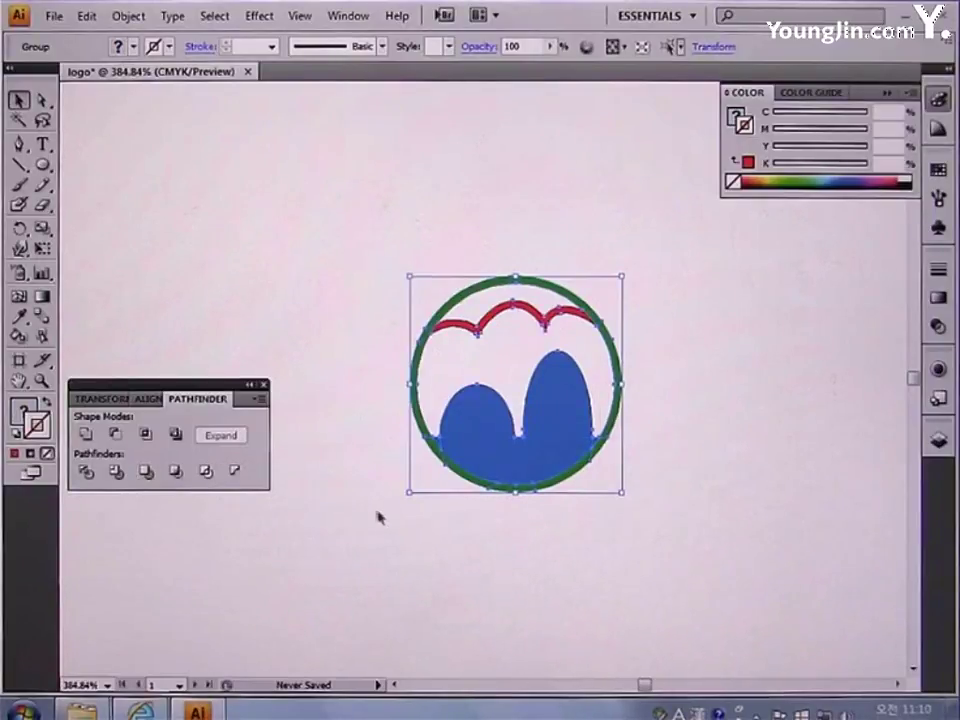
click(418, 523)
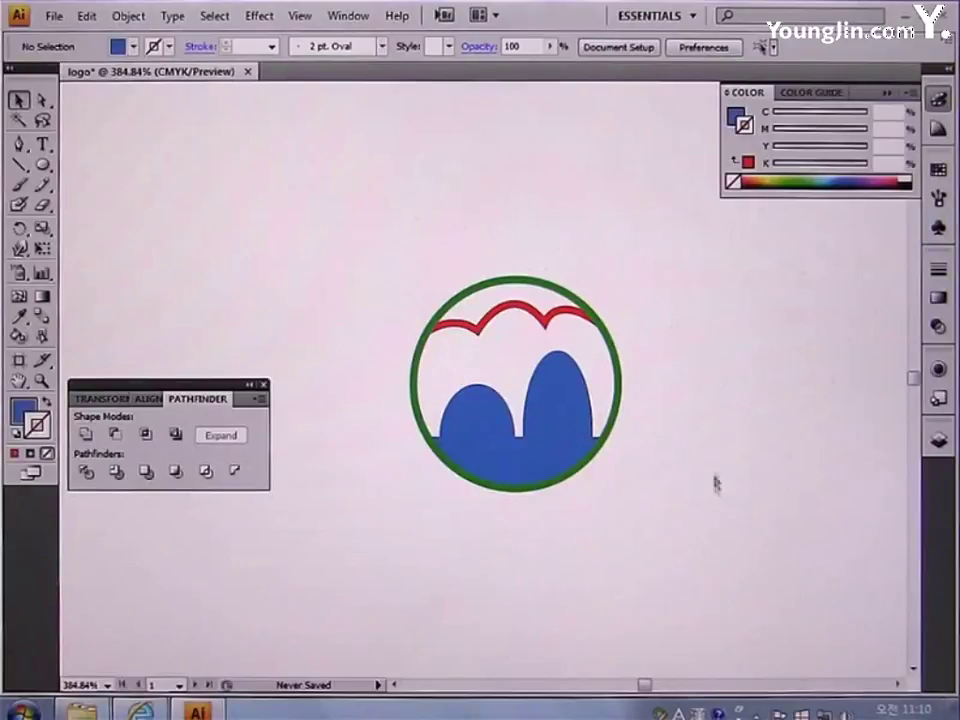
Make the hidden large blue-outlined circle visible behind the emblem group.
click(939, 445)
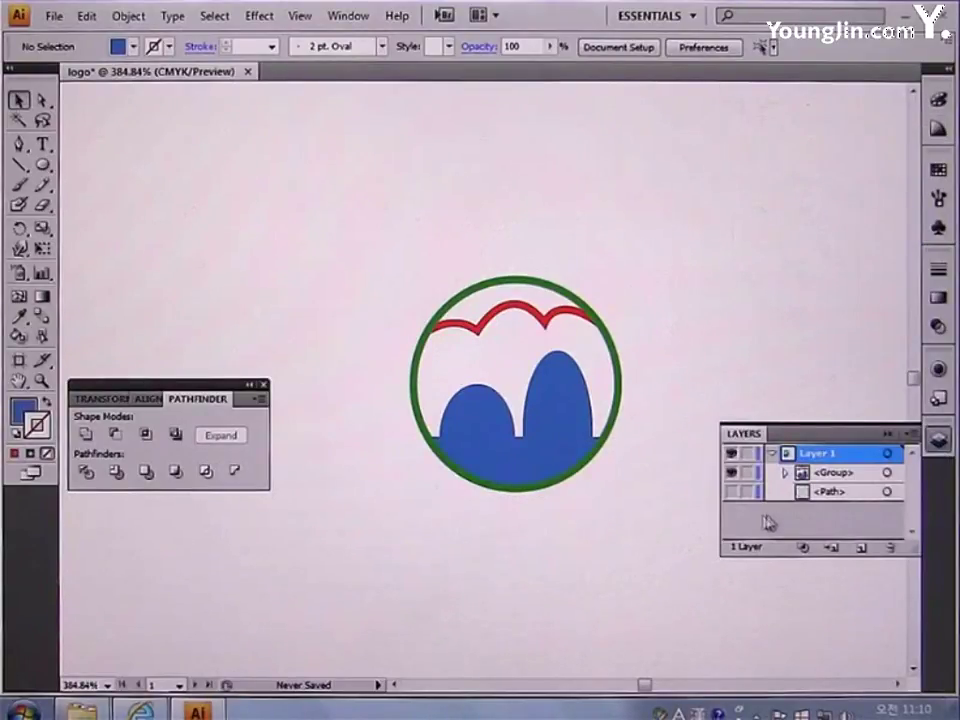
click(729, 492)
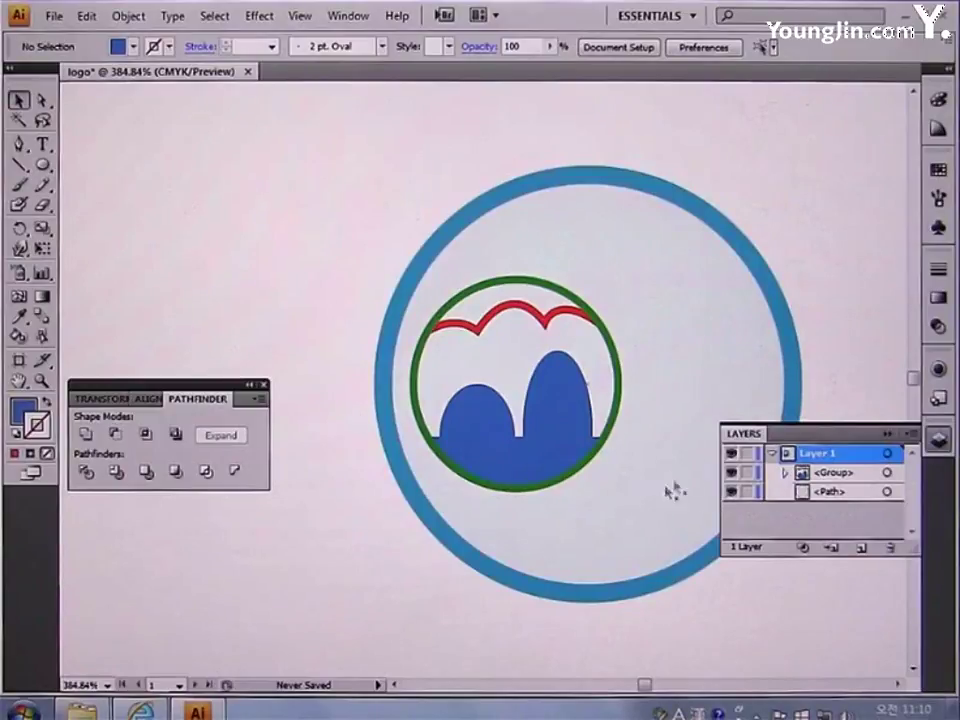
drag(867, 281, 789, 280)
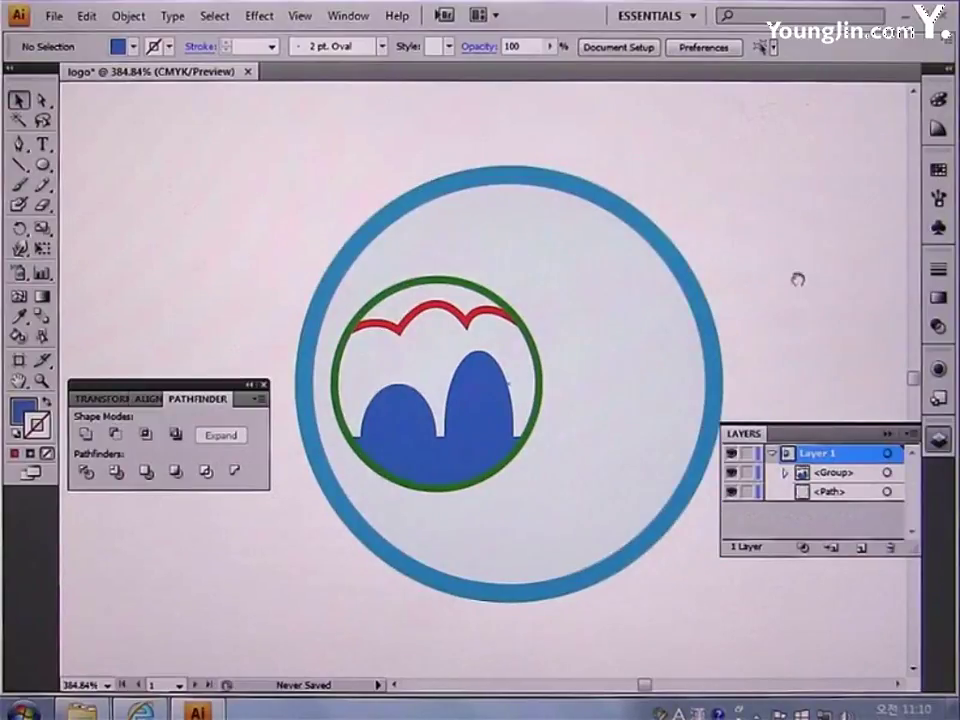
click(939, 445)
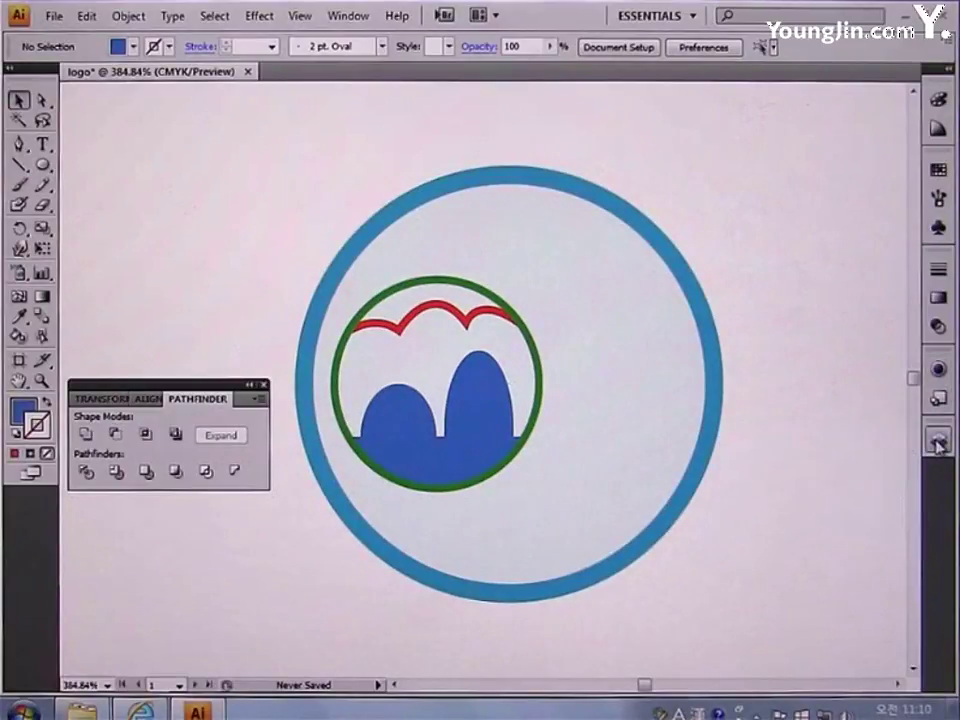
Start a text object inside the large circle, to the right of the emblem, with the font HY견고딕.
click(43, 145)
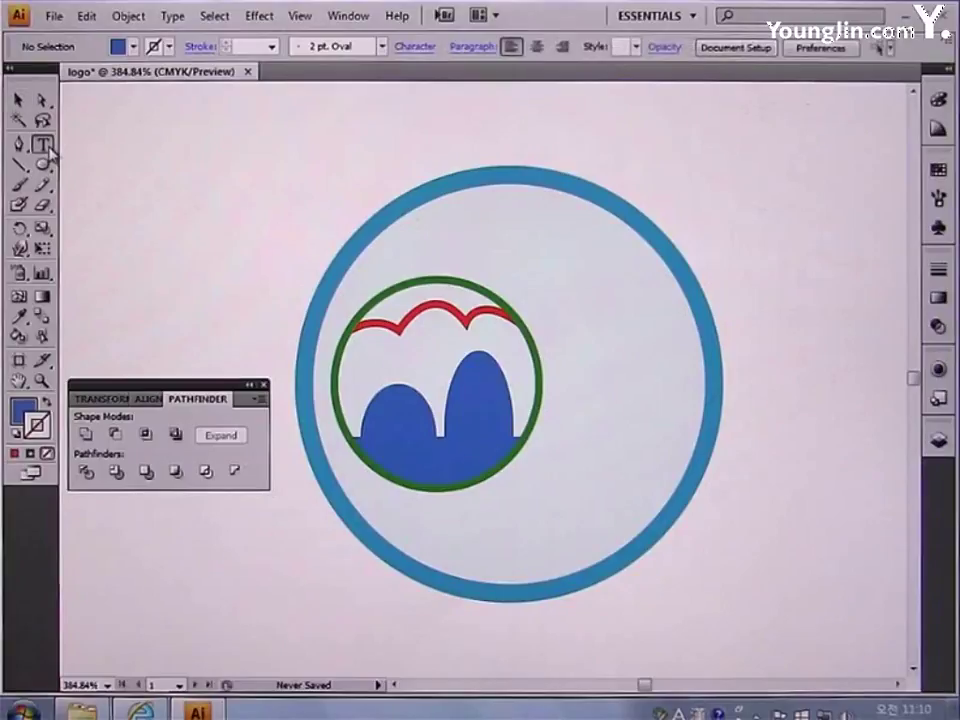
click(571, 337)
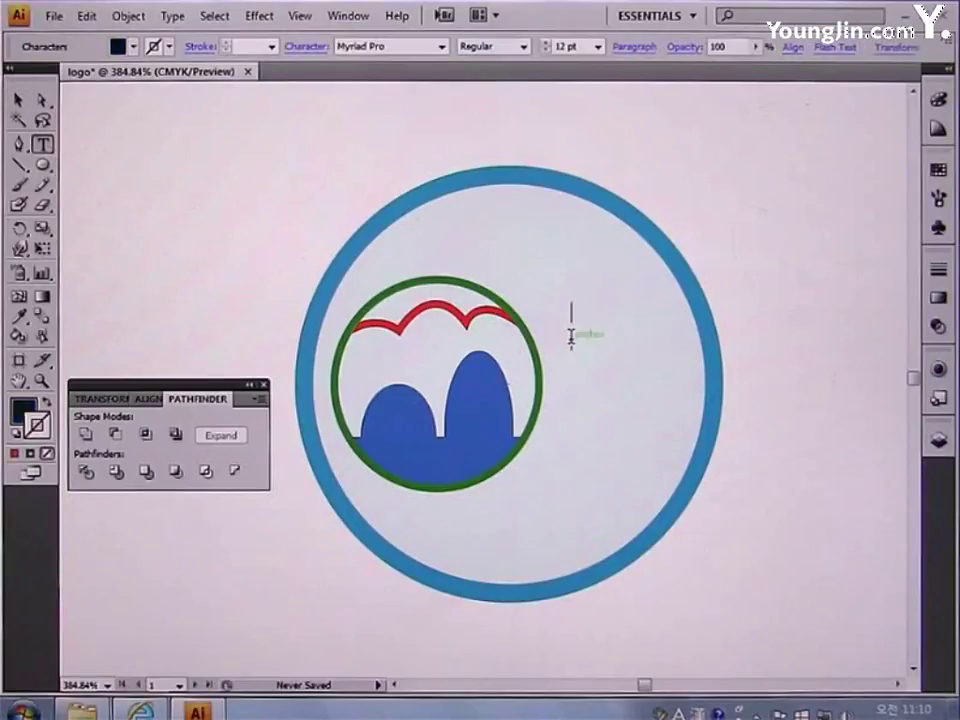
click(441, 47)
drag(480, 137, 484, 79)
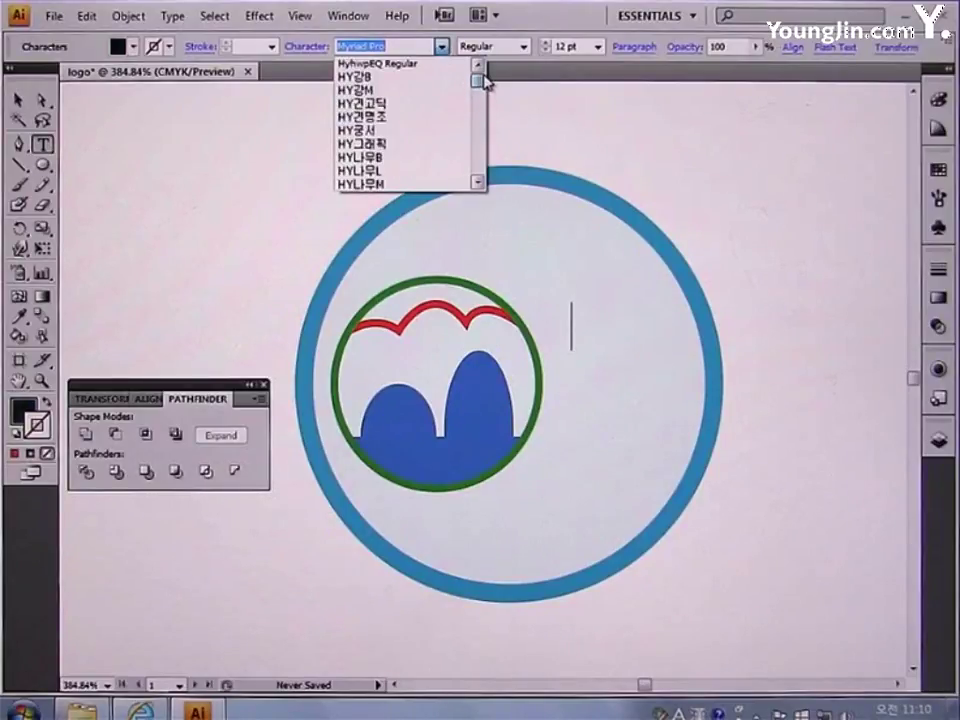
click(394, 104)
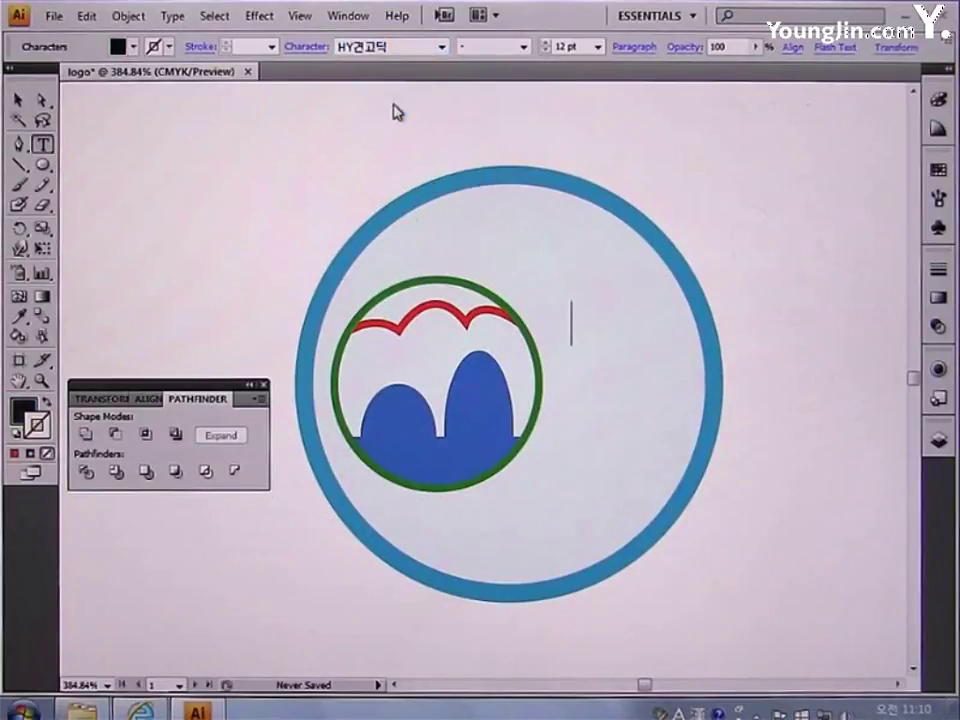
Set the fill colour of the new text to #404040.
double_click(22, 410)
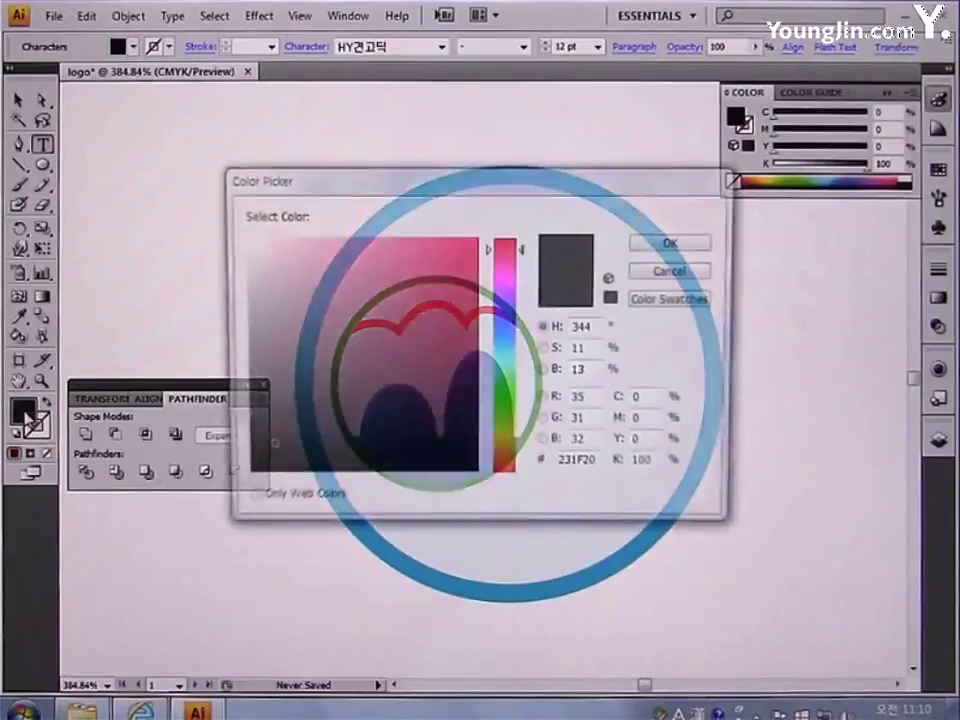
double_click(590, 467)
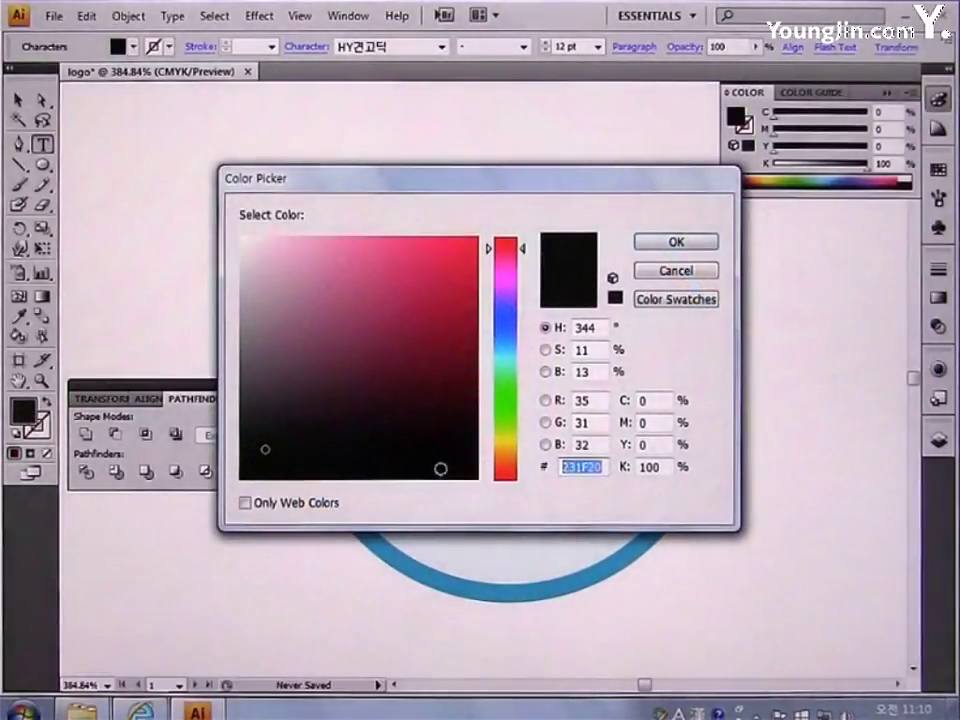
text(404040)
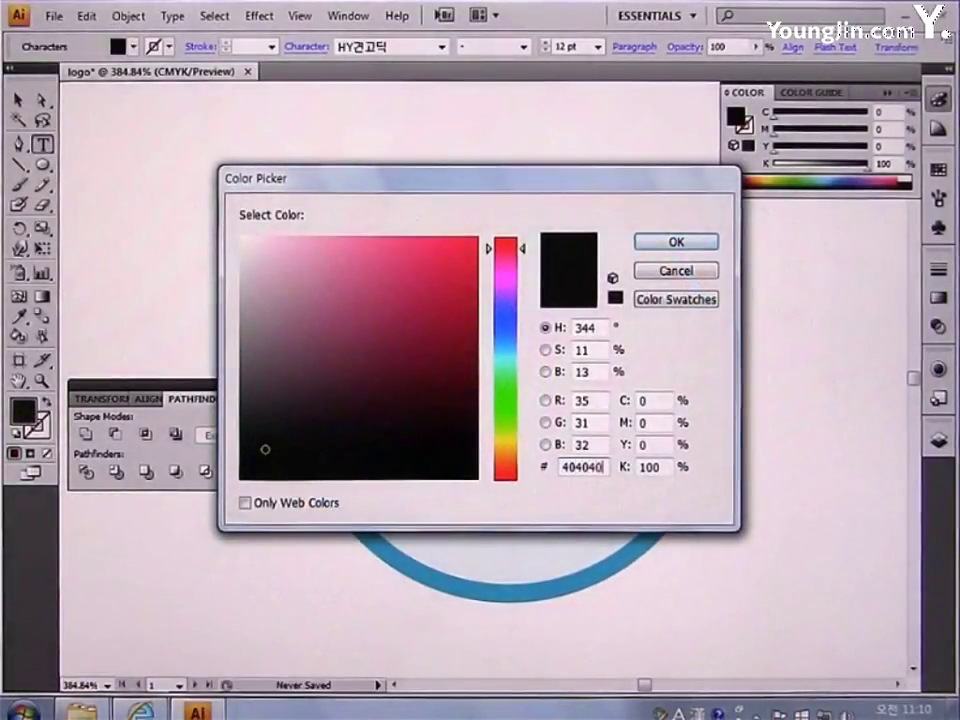
key(Return)
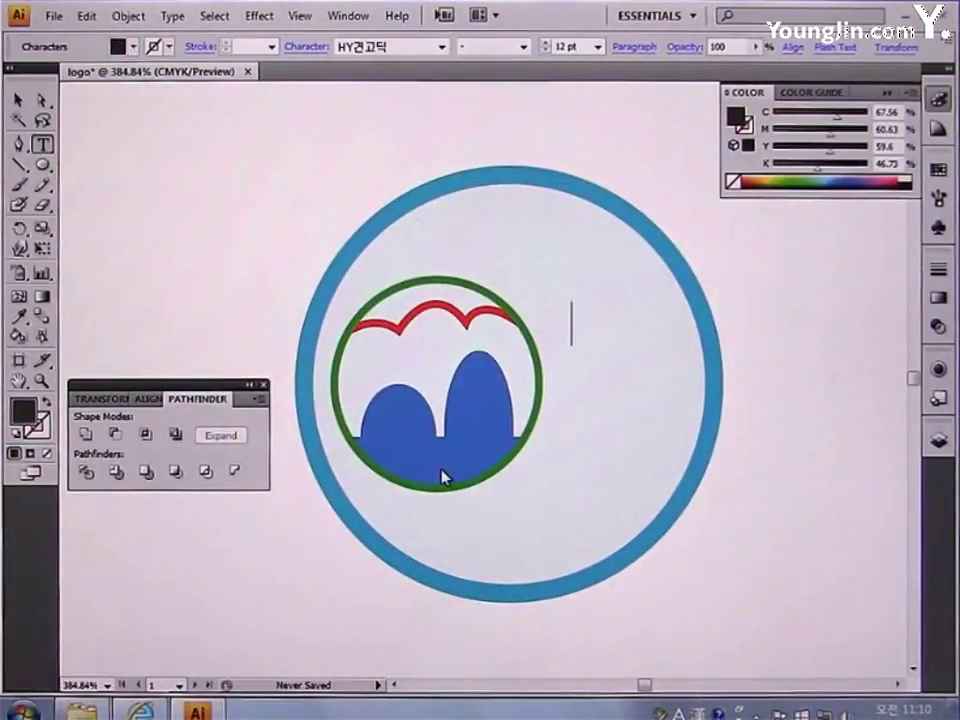
Enter 독도 and 탐방 on two lines and enlarge the text to fill the space between the emblem and the outer ring.
text(독도)
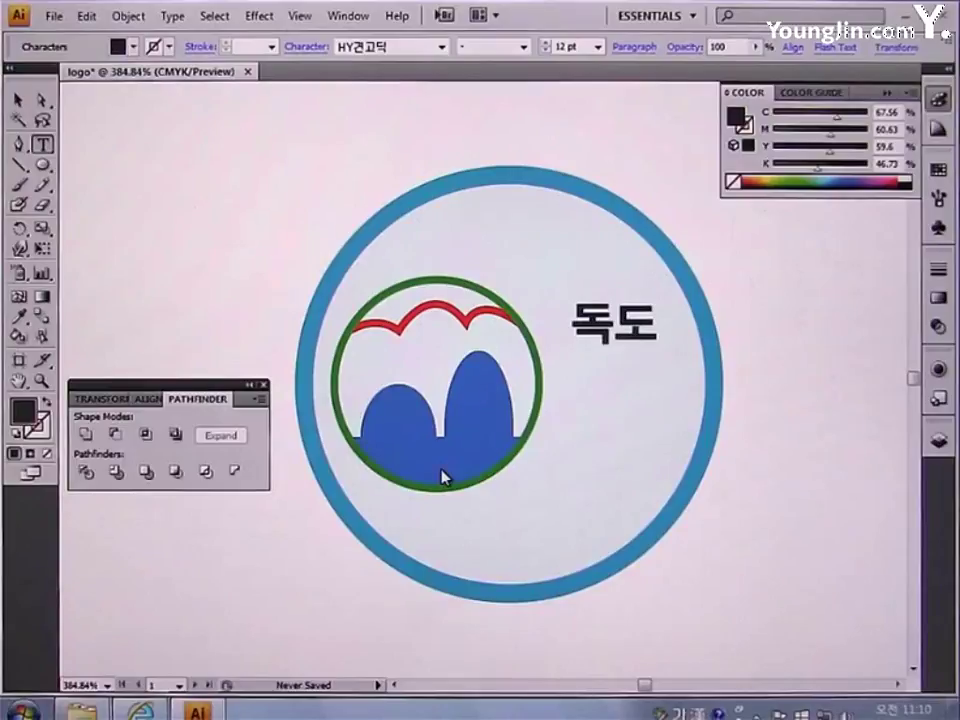
key(Return)
text(탐방)
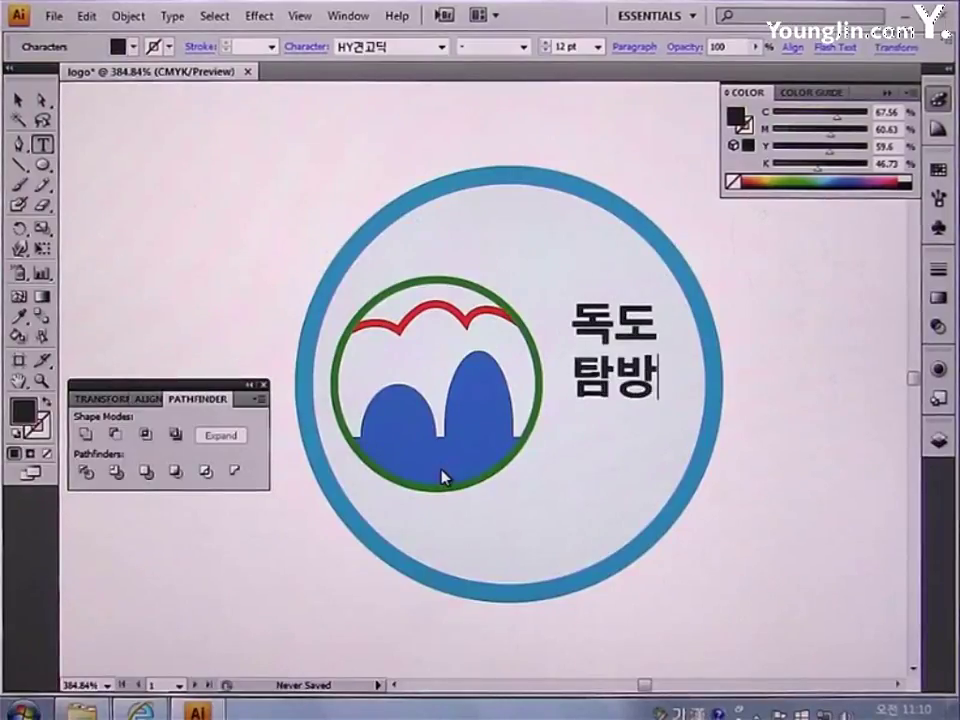
click(18, 100)
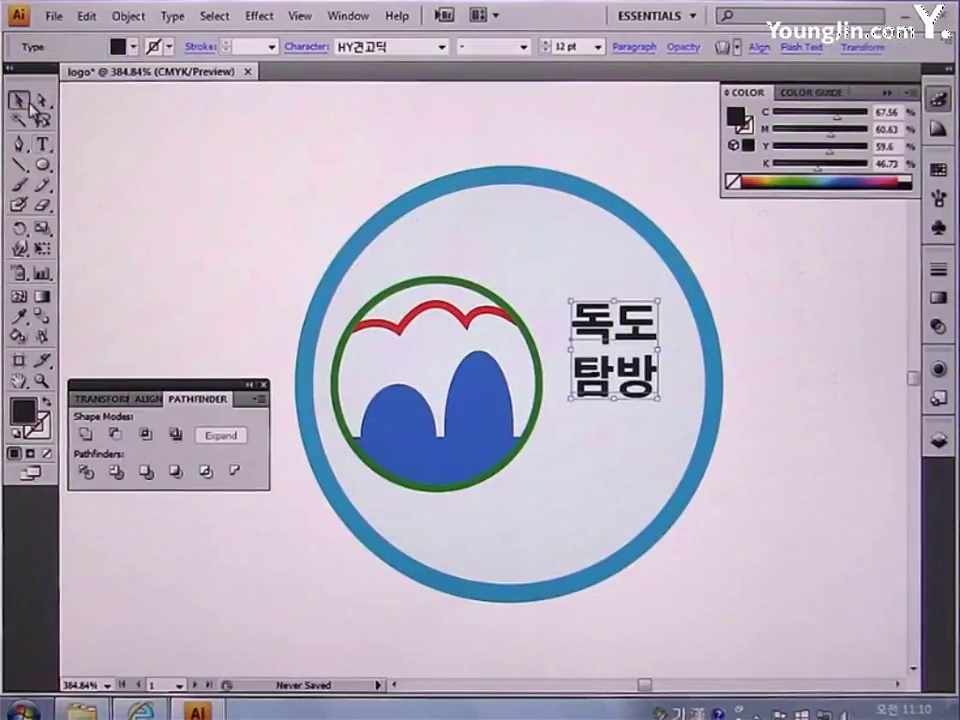
drag(568, 400, 542, 431)
drag(663, 435, 686, 461)
click(786, 492)
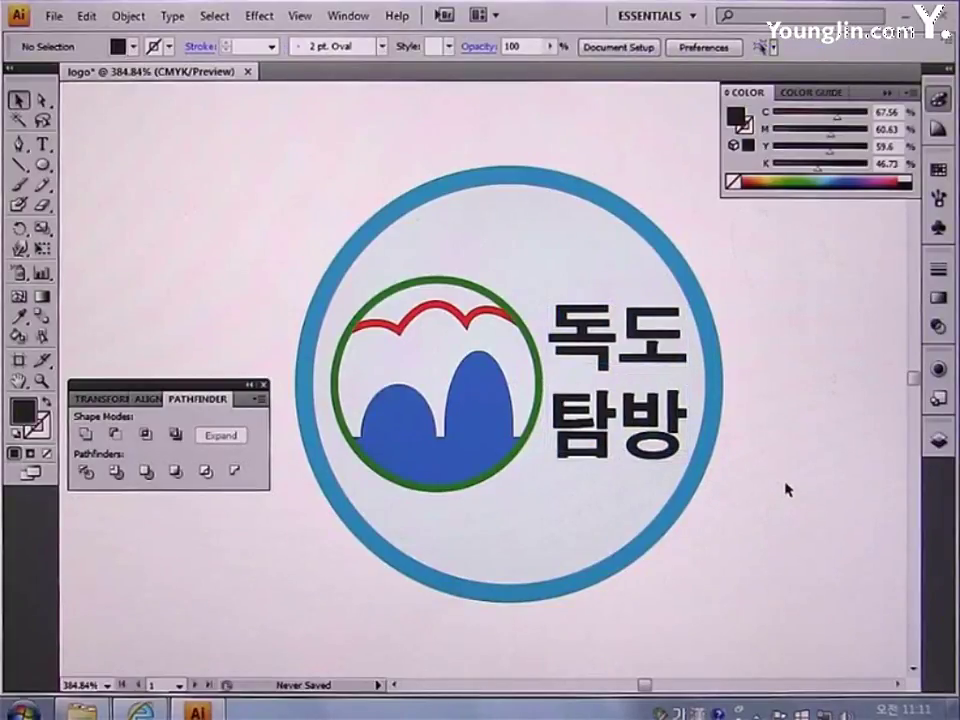
Save the logo as logo.eps in Illustrator EPS format over the existing file, accepting the default EPS options.
click(54, 16)
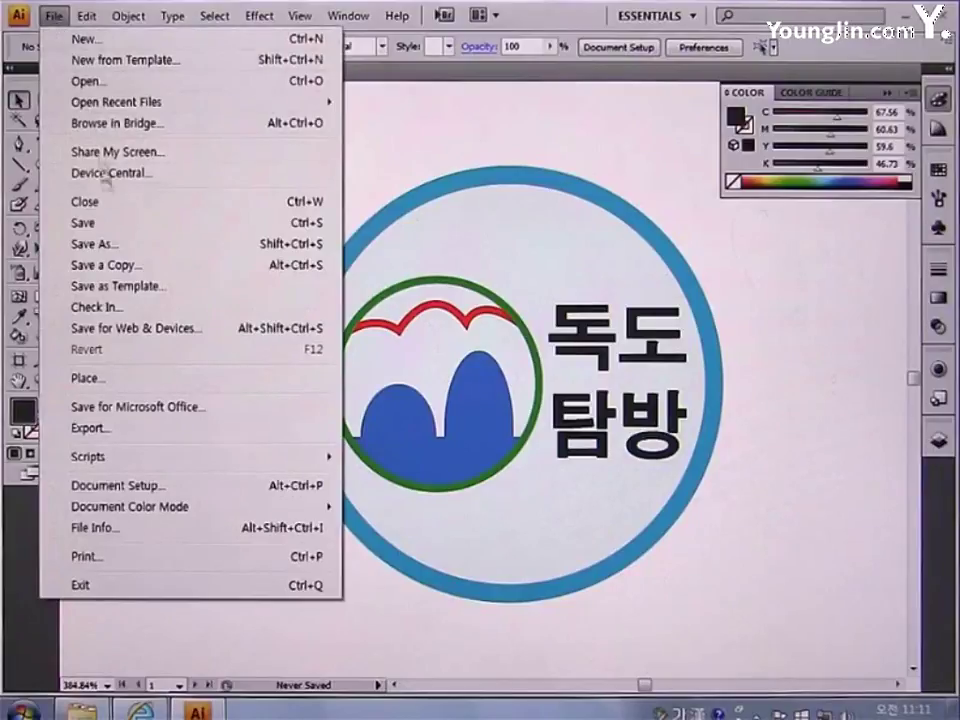
click(107, 222)
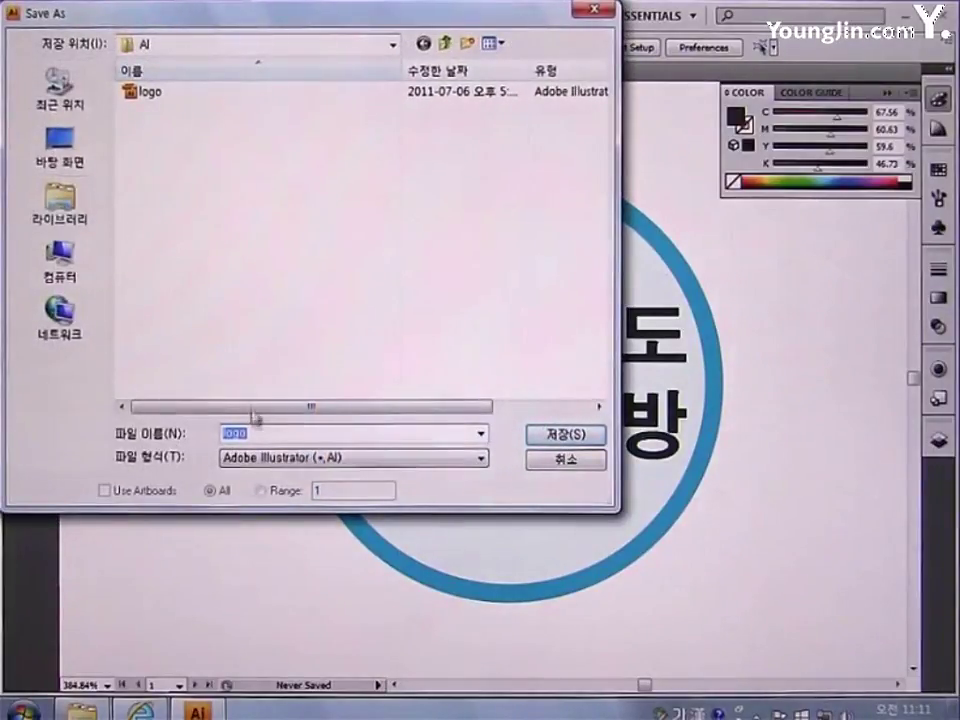
key(BackSpace)
text(logo)
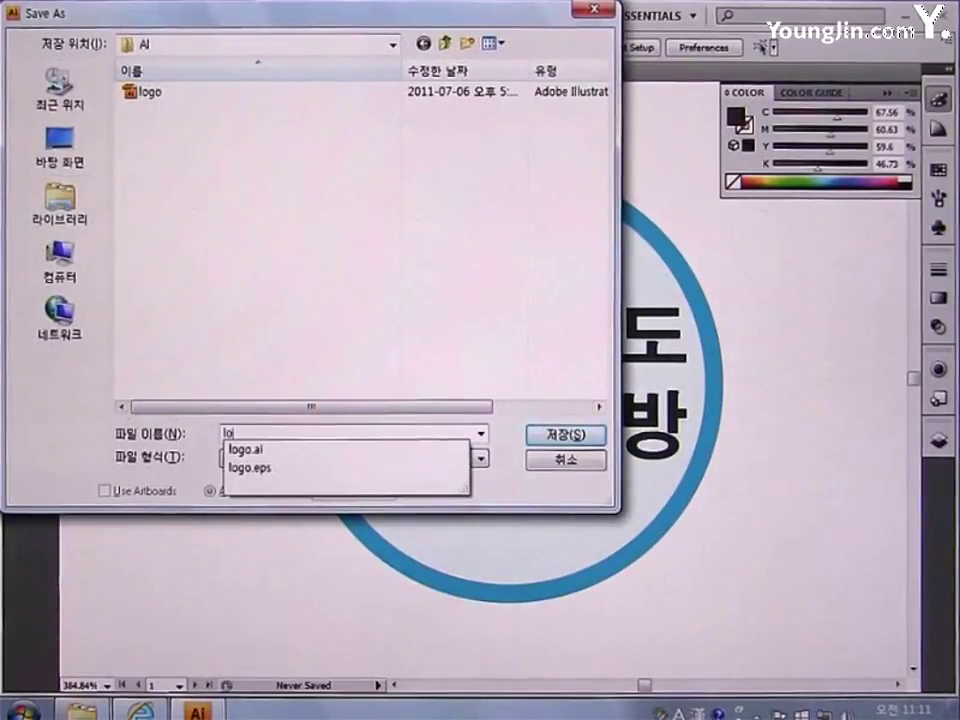
click(214, 462)
click(240, 458)
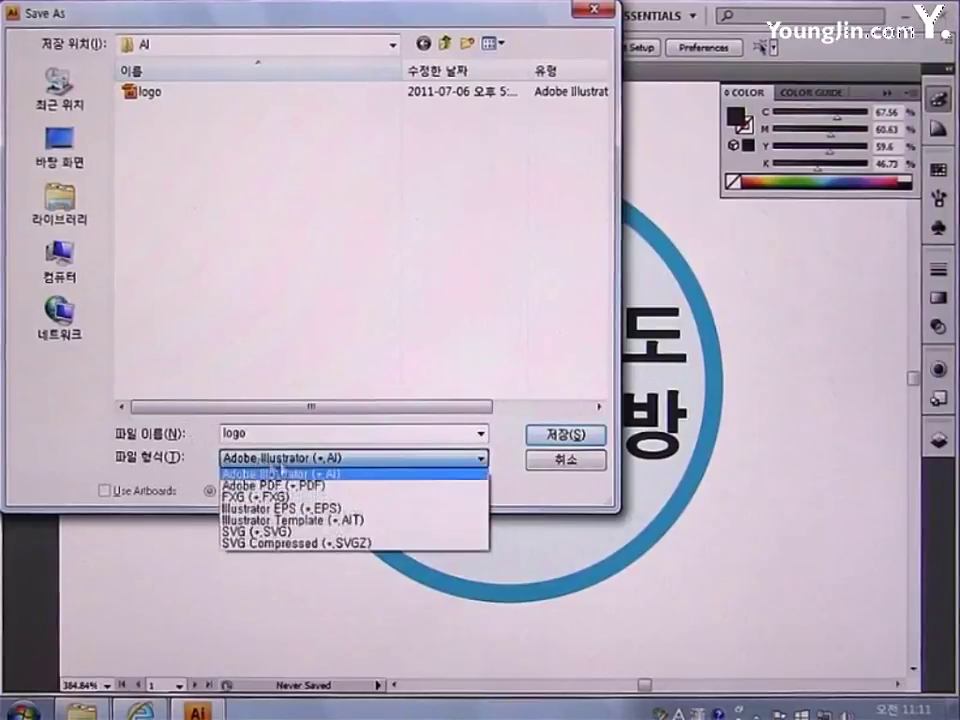
click(323, 508)
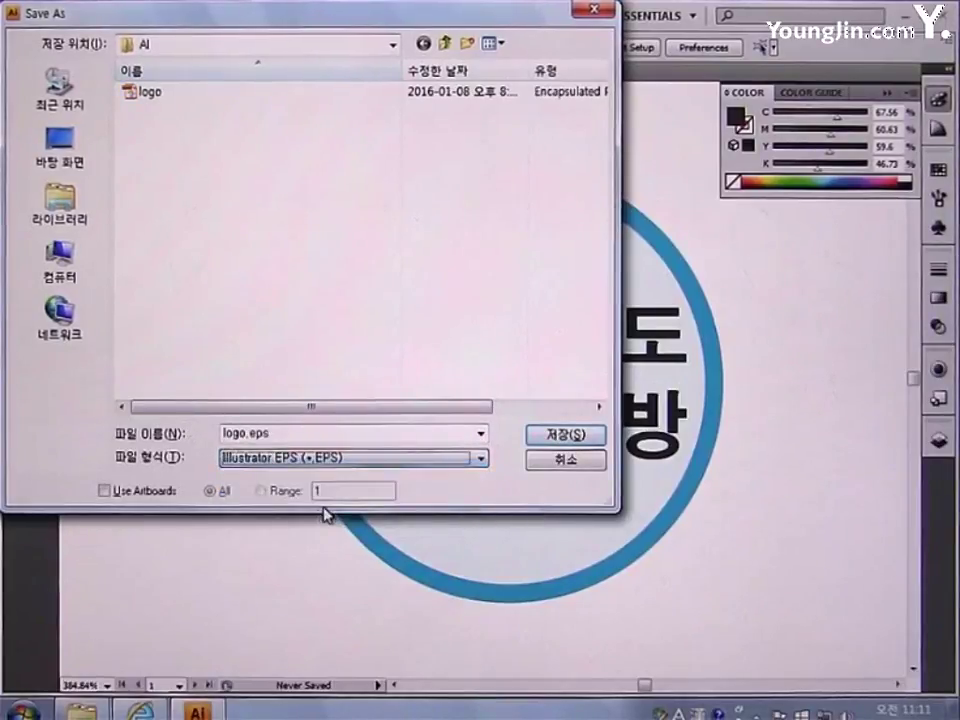
click(570, 440)
click(547, 430)
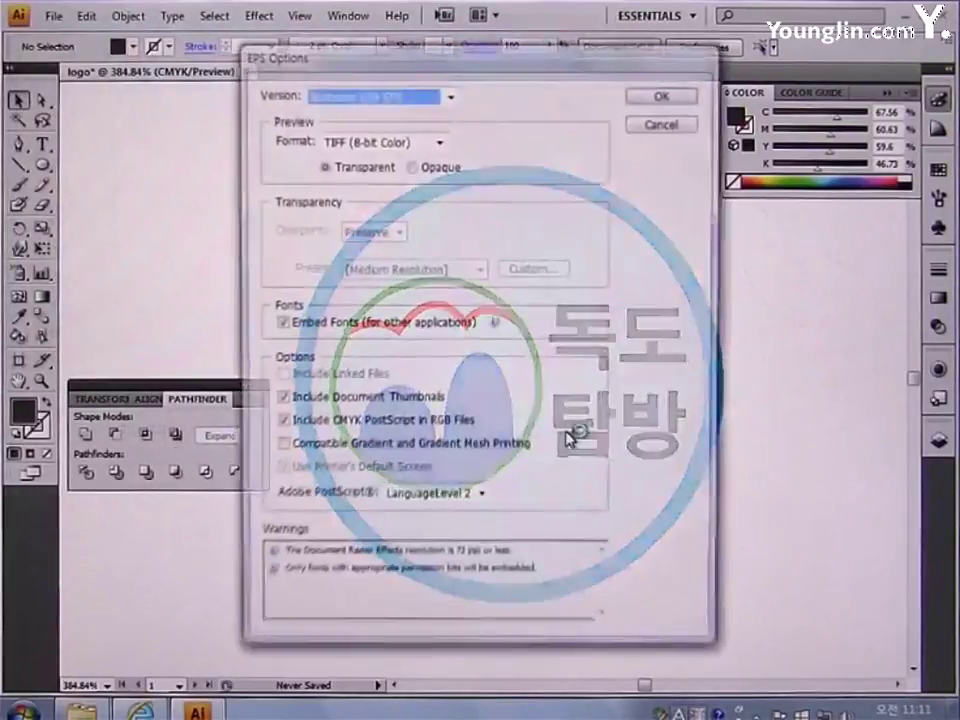
click(645, 94)
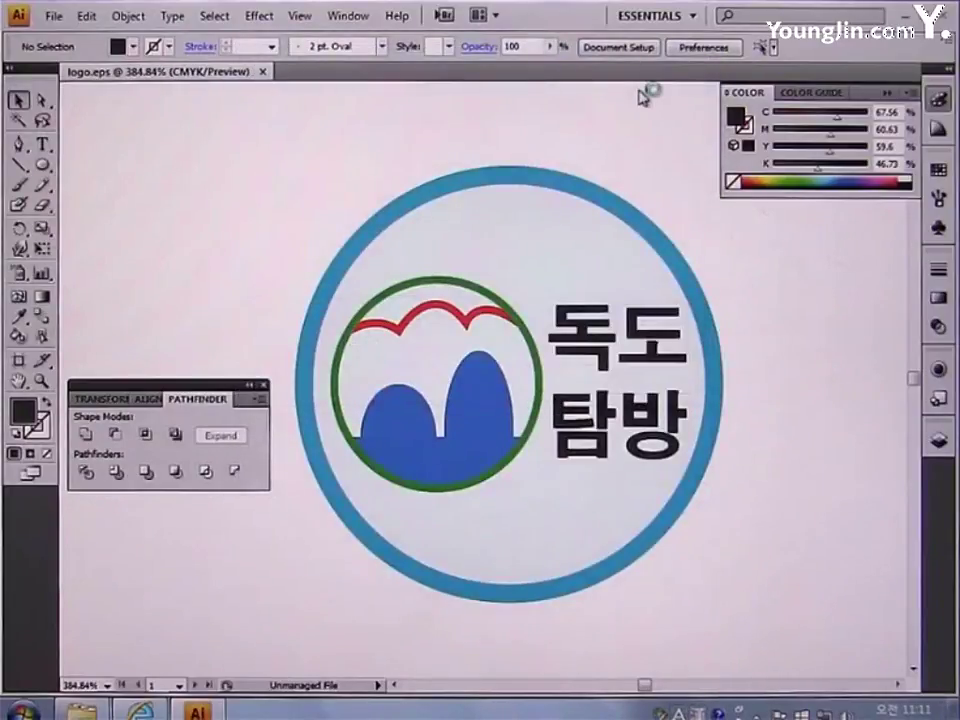